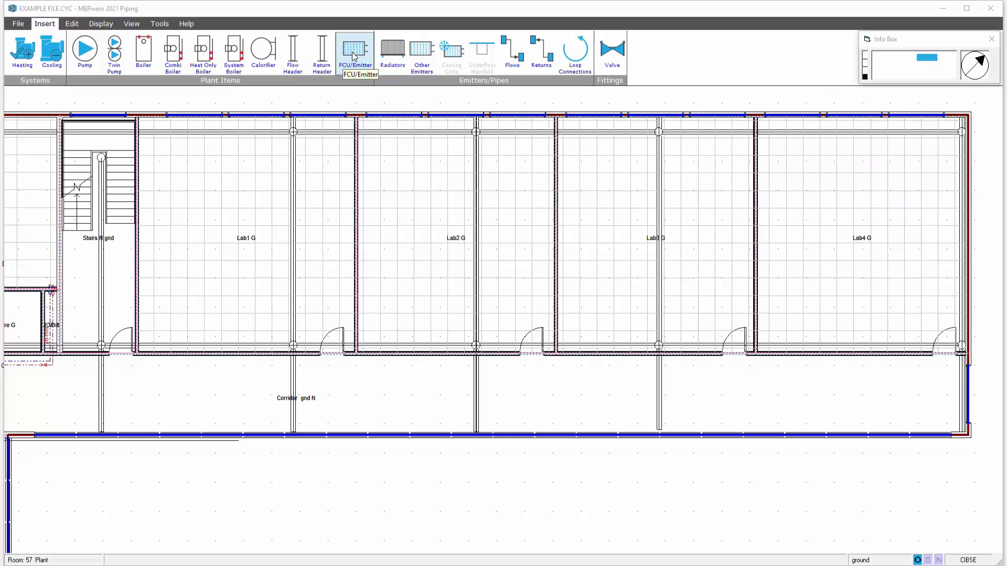
Start inserting a heating and cooling fan coil unit and set its width to 1000 mm and elevation to 3100 mm.
click(354, 57)
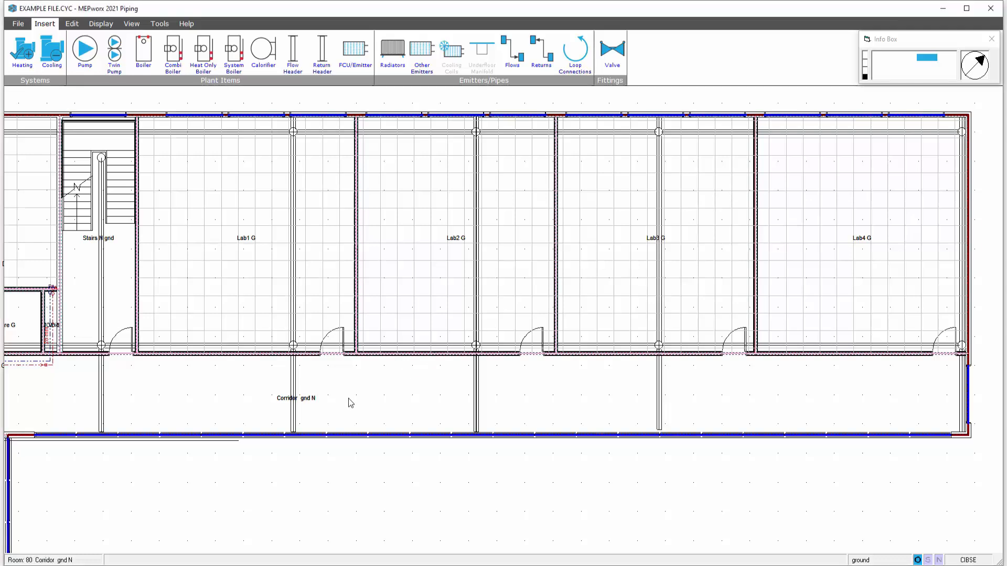
click(349, 51)
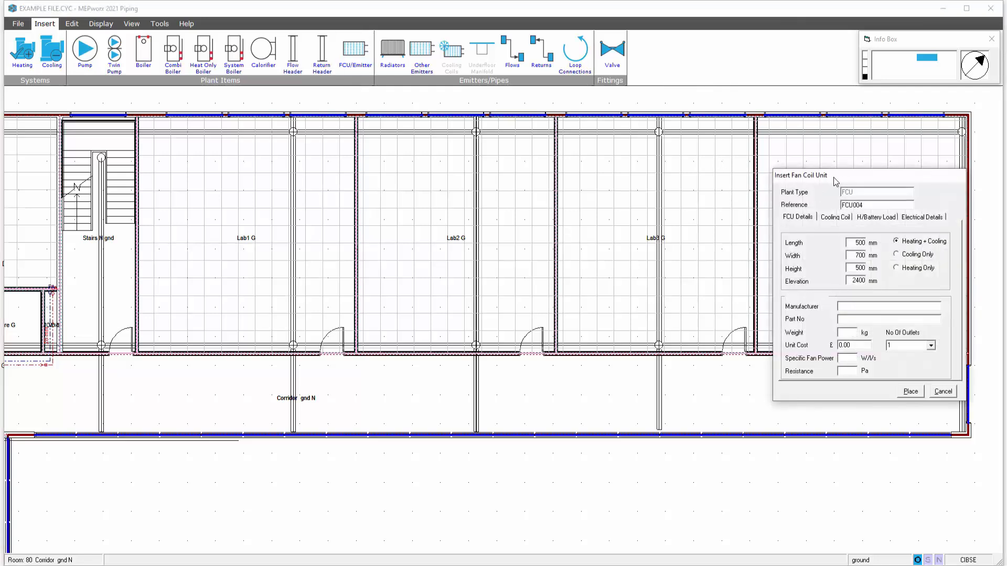
drag(835, 181, 515, 185)
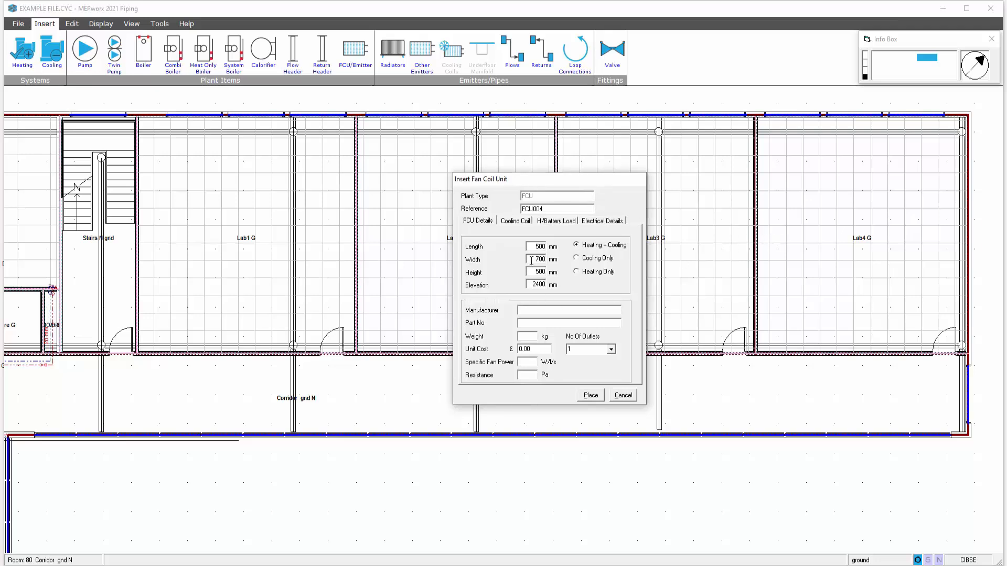
drag(533, 260, 550, 261)
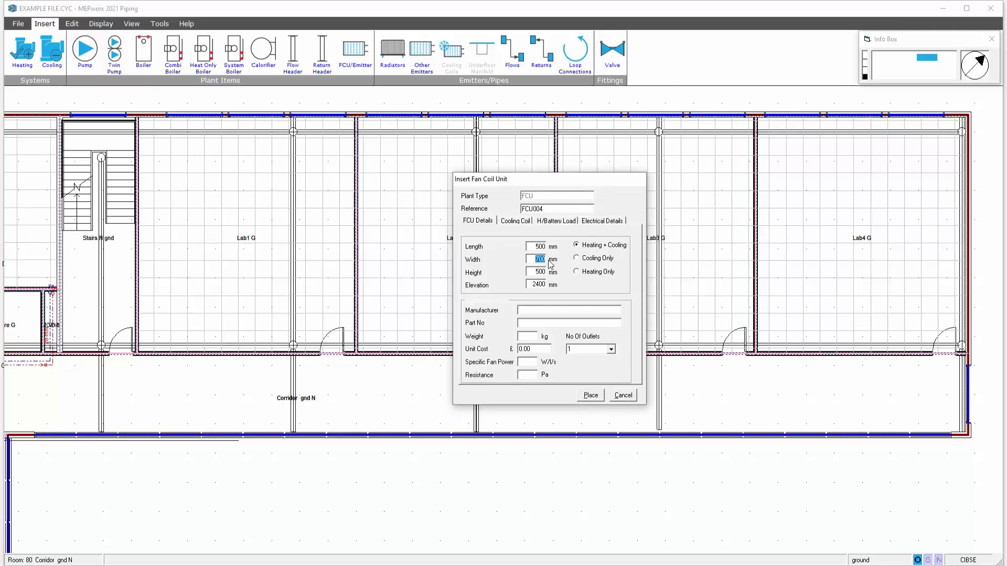
text(1000)
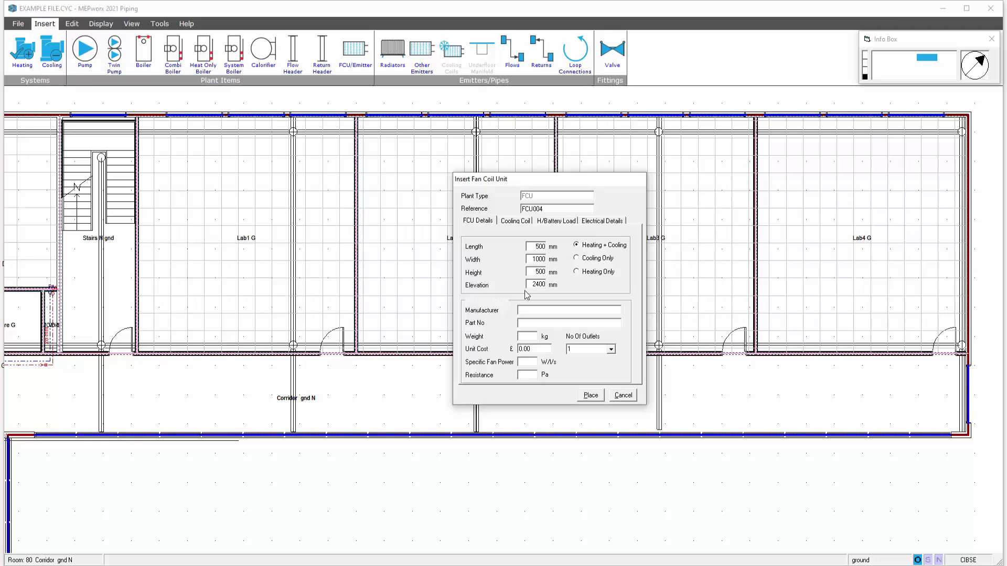
drag(533, 284, 552, 287)
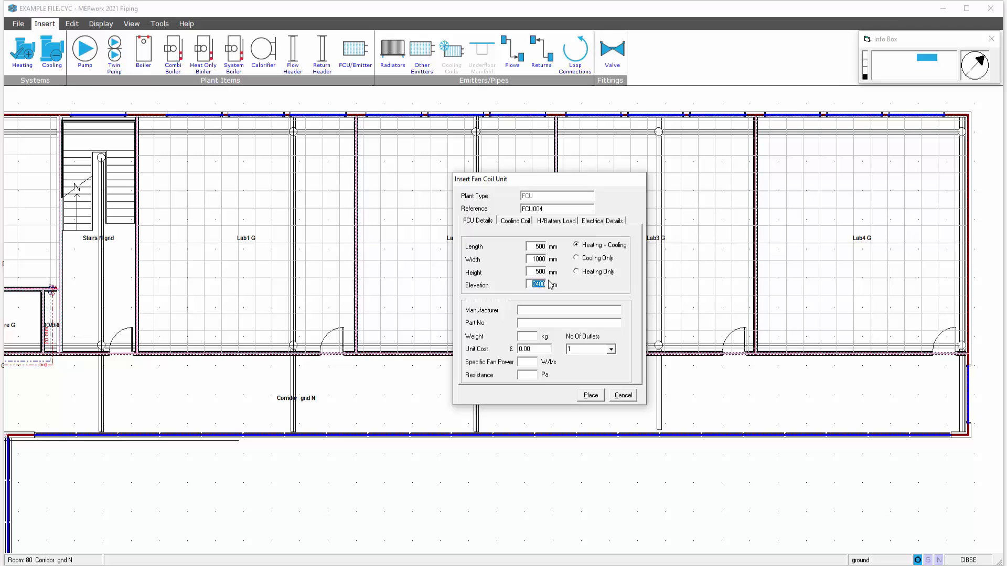
text(31)
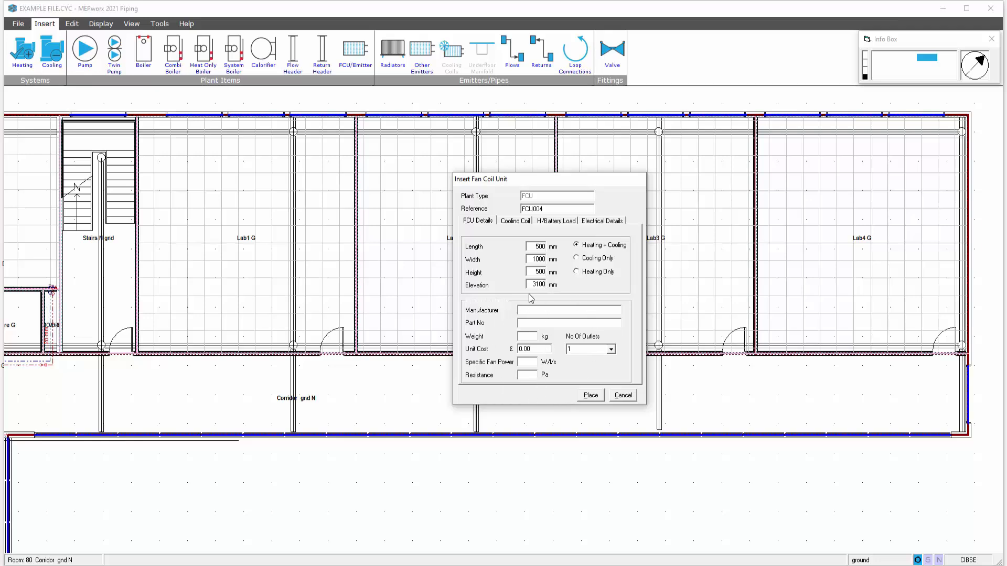
Set the new fan coil unit's cooling coil load to 30 kW and its heater battery load to 6 kW.
click(512, 222)
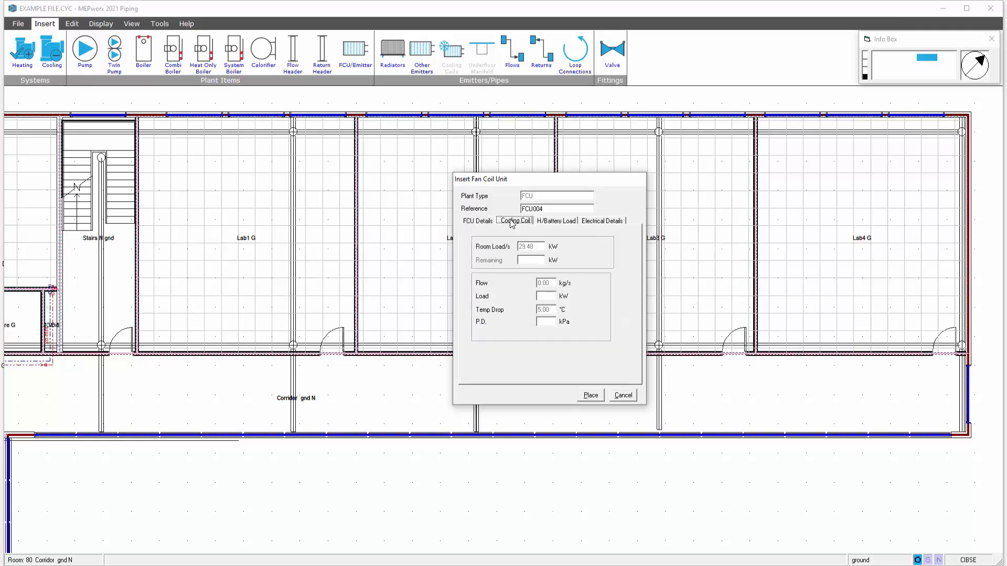
click(548, 224)
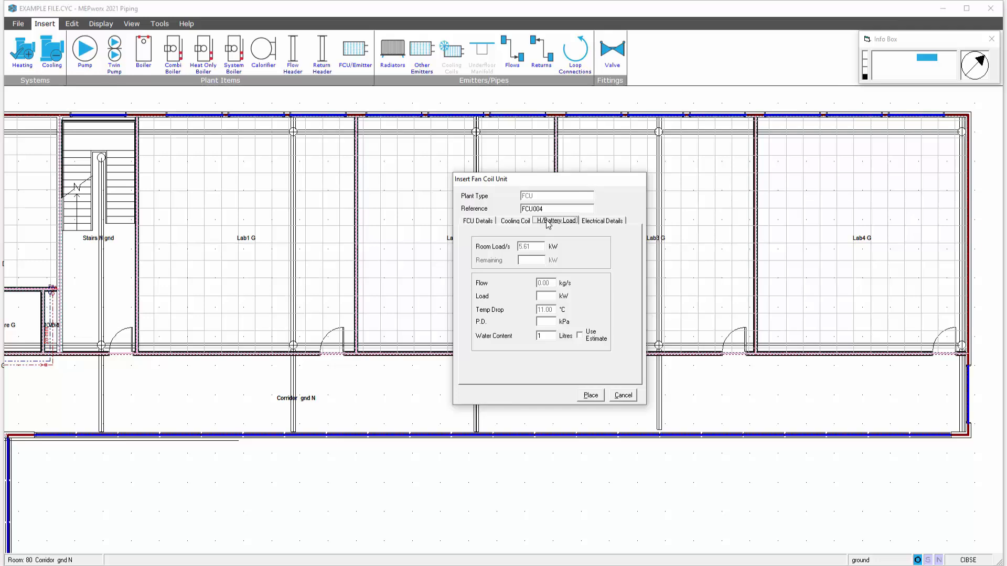
click(597, 221)
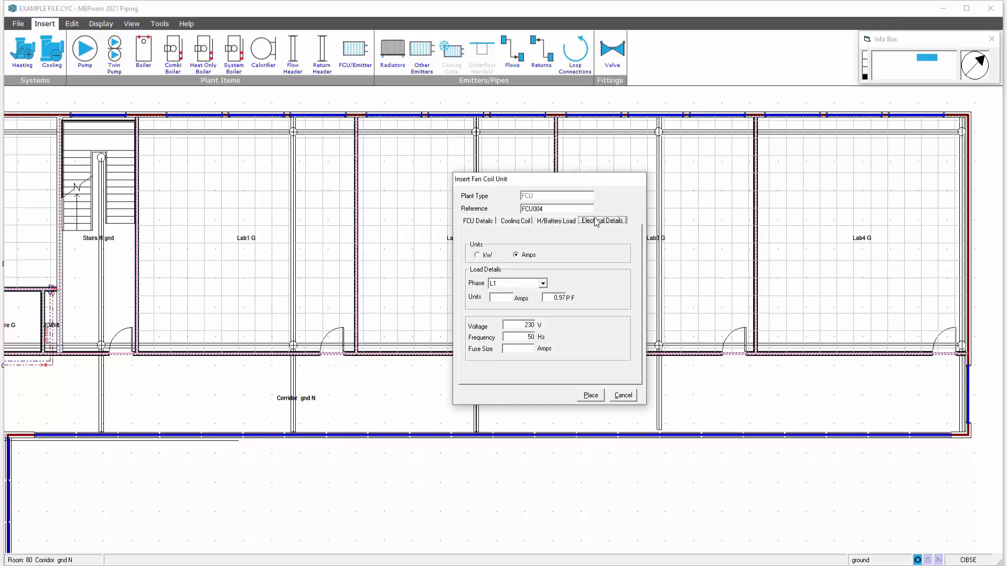
click(511, 224)
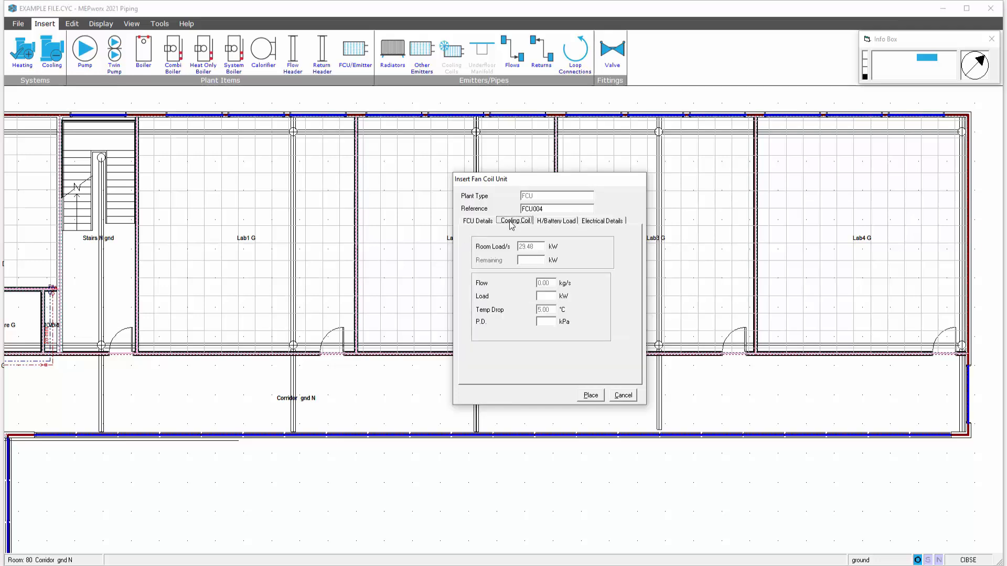
click(545, 296)
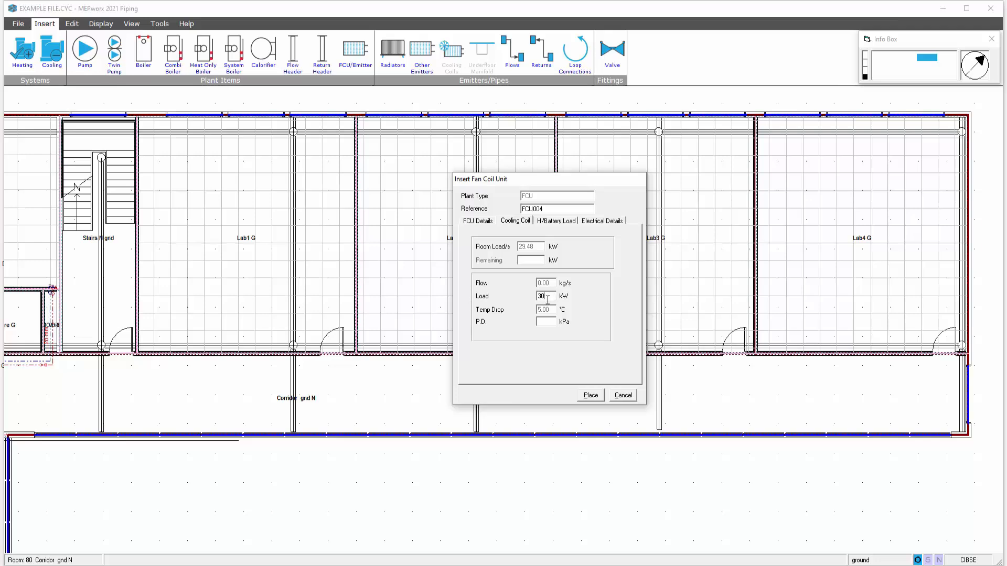
click(552, 223)
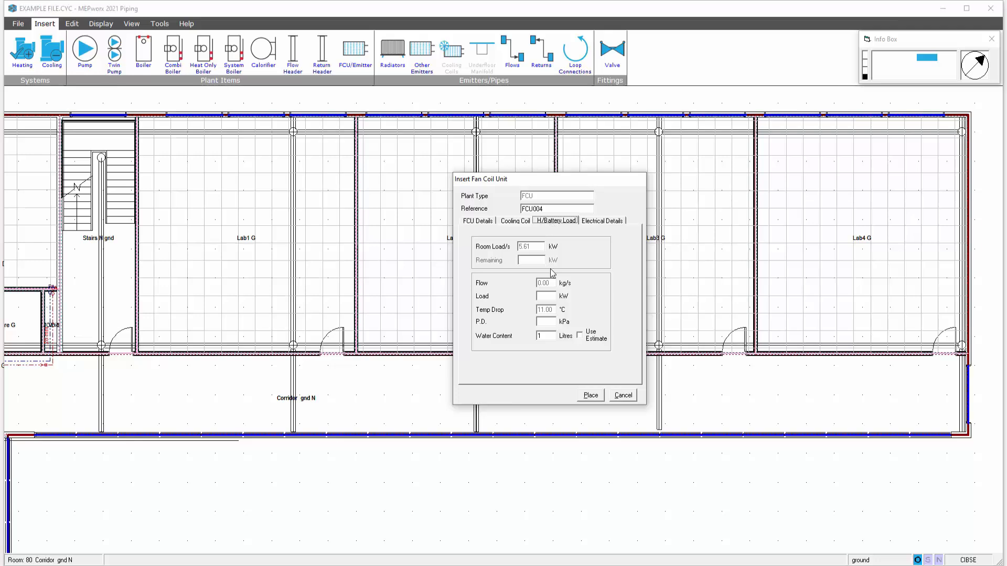
click(550, 296)
Set the fan coil unit's electrical load to 20 Amps on phase L1 and its fuse size to 20 Amps.
click(583, 221)
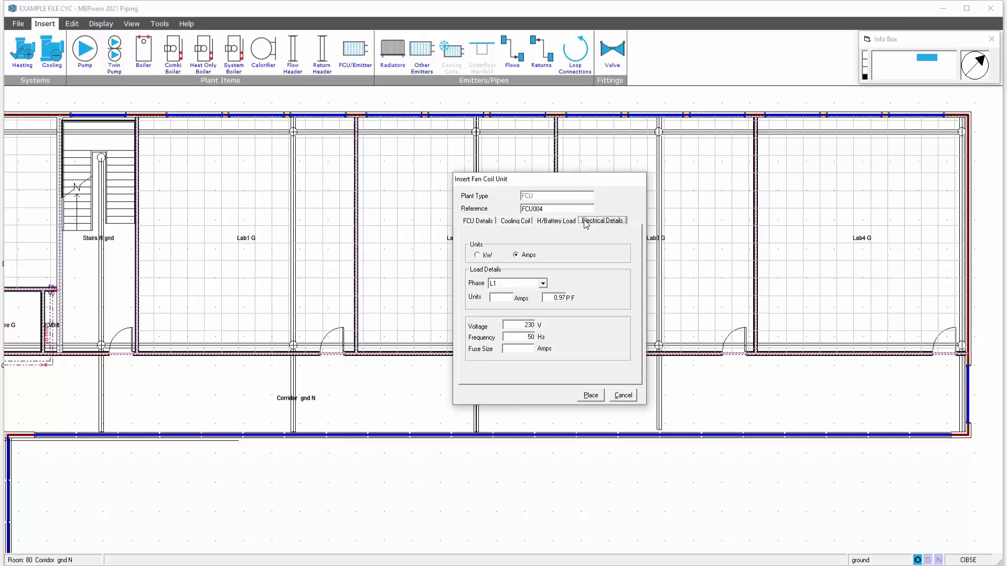
click(502, 300)
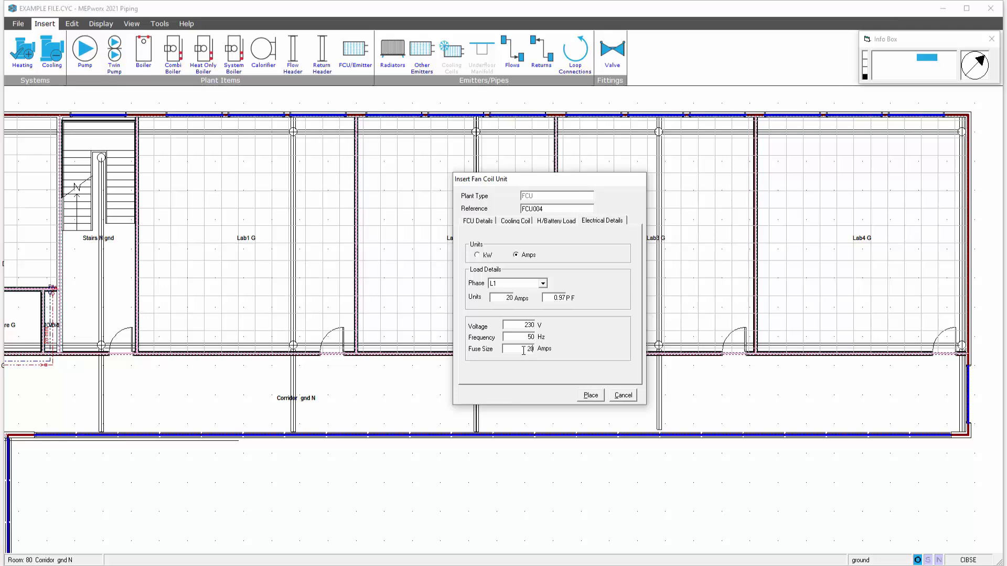
click(484, 221)
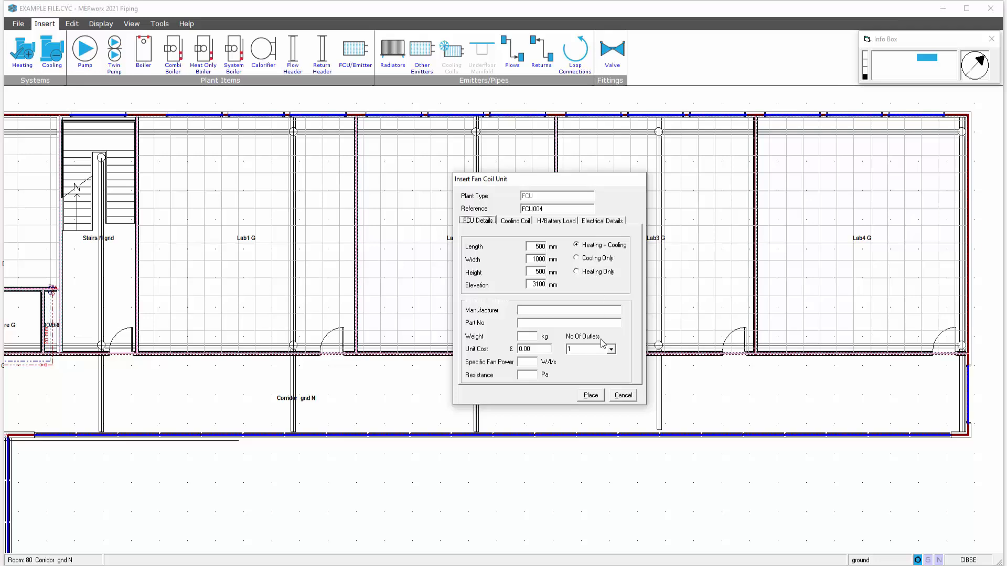
Place one fan coil unit in Corridor gnd N below Lab1 G and end the insertion.
click(594, 397)
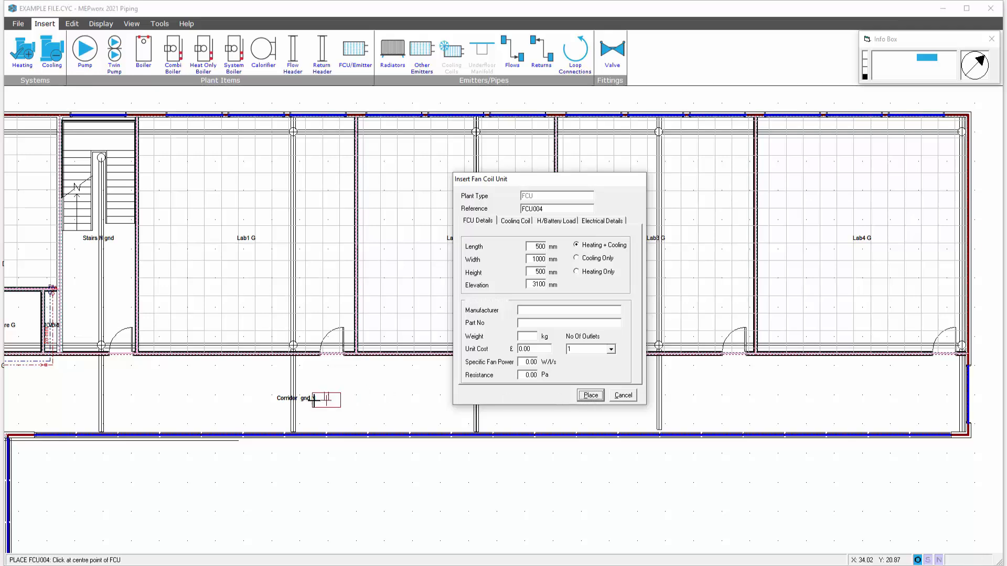
click(219, 386)
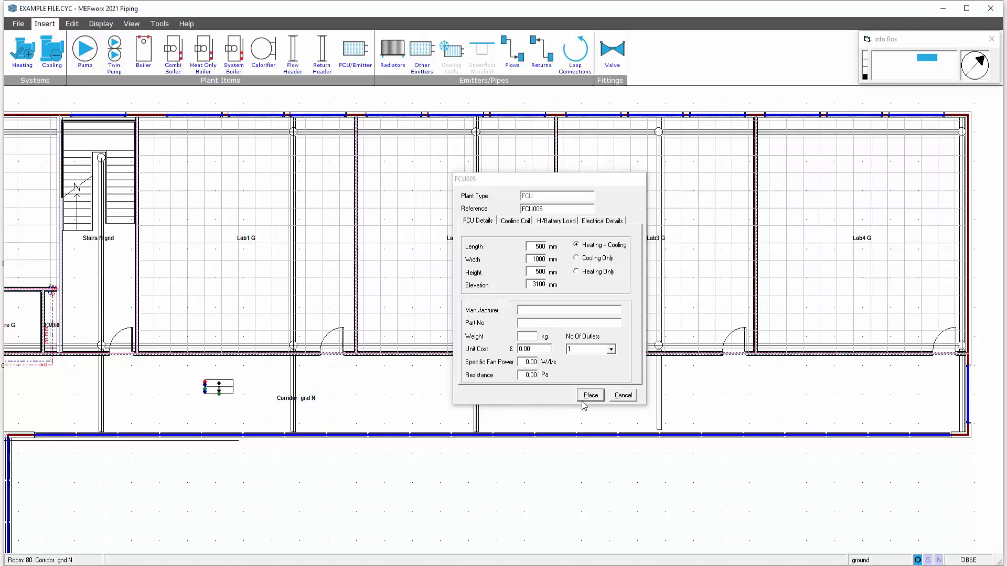
click(613, 395)
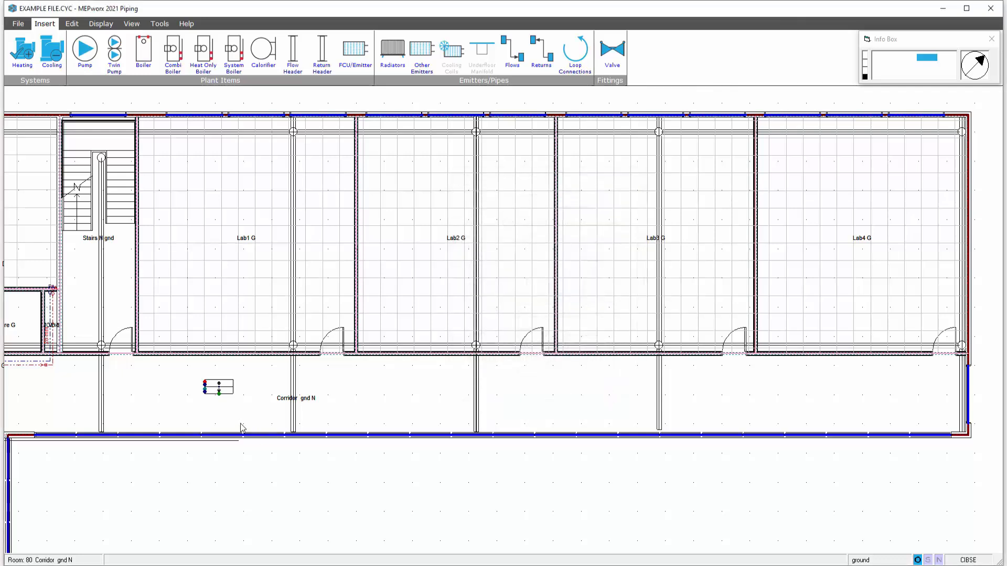
Move the fan coil unit along the corridor to just below the stairwell door.
click(219, 389)
drag(219, 388, 263, 392)
right_click(238, 393)
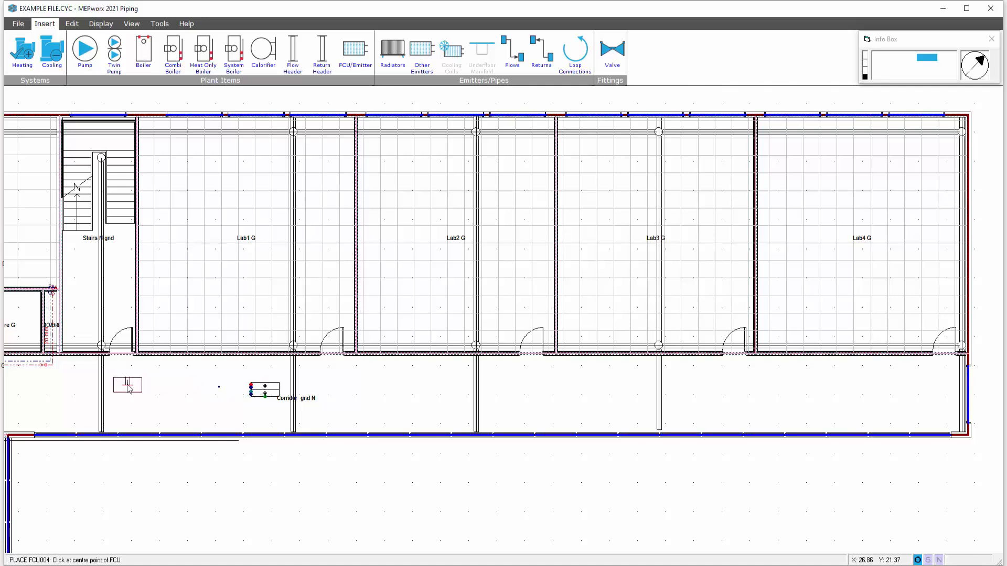
click(129, 386)
click(128, 385)
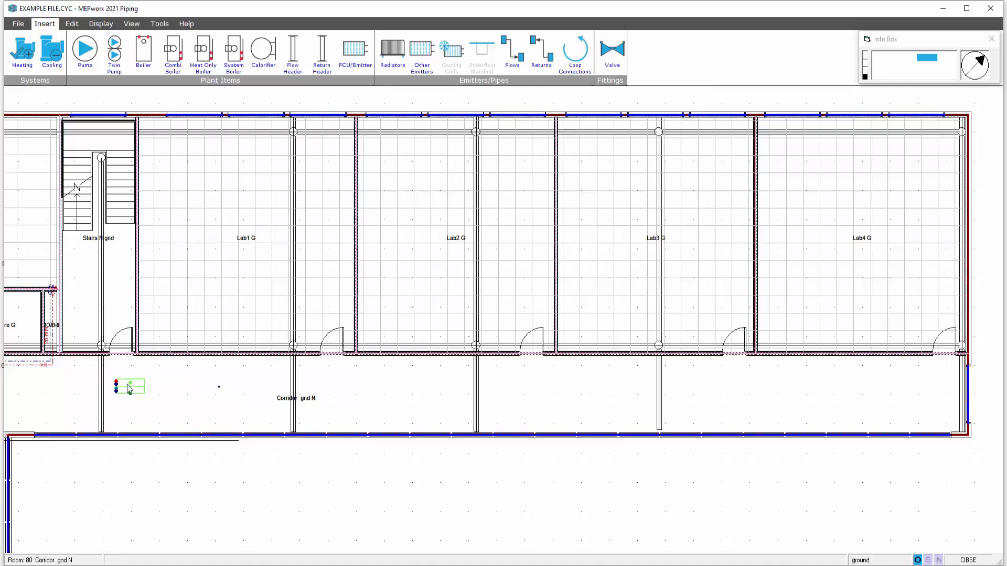
Rotate the fan coil unit 90° clockwise so its pipe connections face the stairs, and shift it slightly down the corridor's width.
key(space)
click(128, 385)
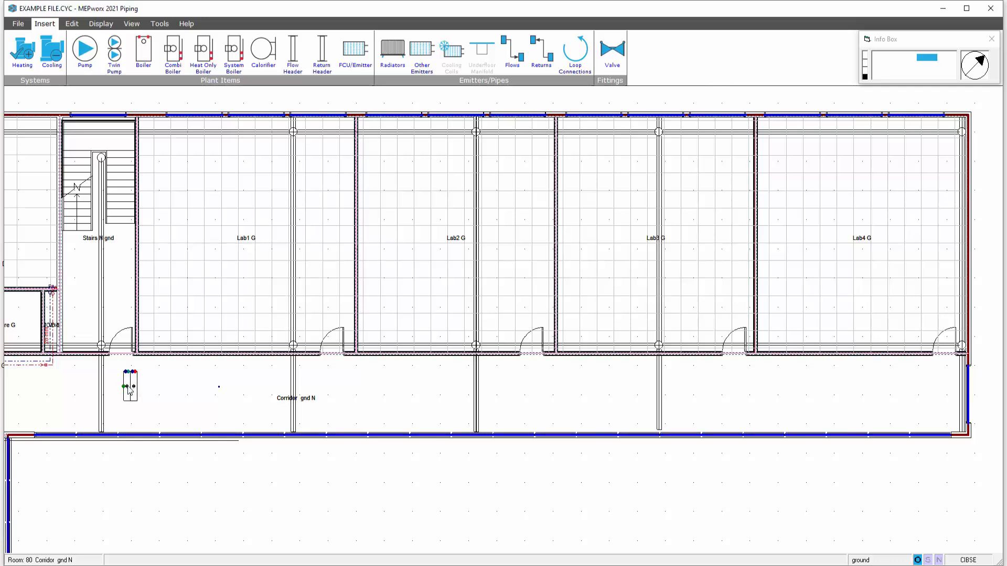
right_click(129, 394)
click(131, 397)
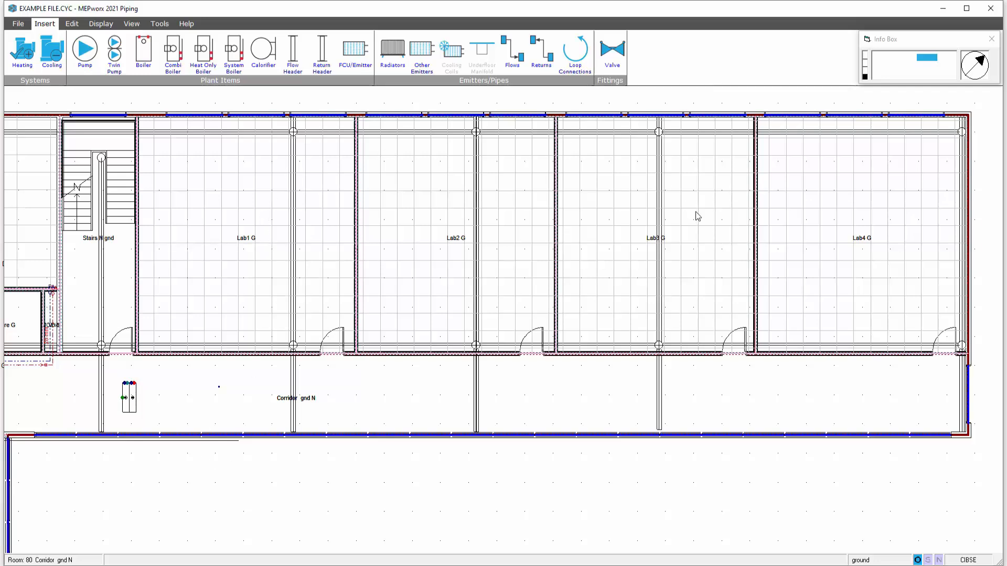
Set the placed fan coil unit's length to 750 mm and assign it to the ground-floor rooms Lab1 G, Lab2 G, Lab3 G and Lab4 G.
double_click(131, 401)
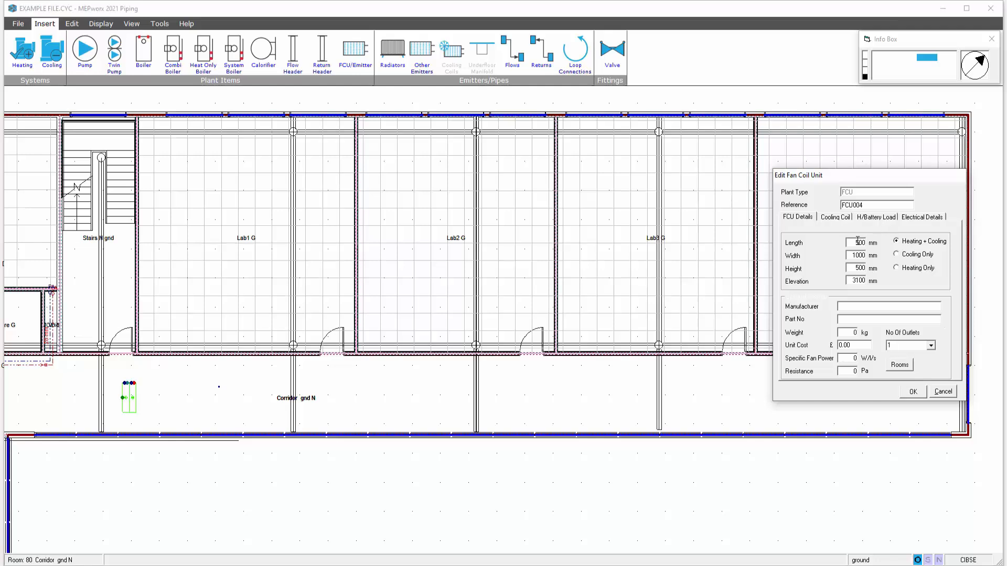
drag(856, 243, 866, 241)
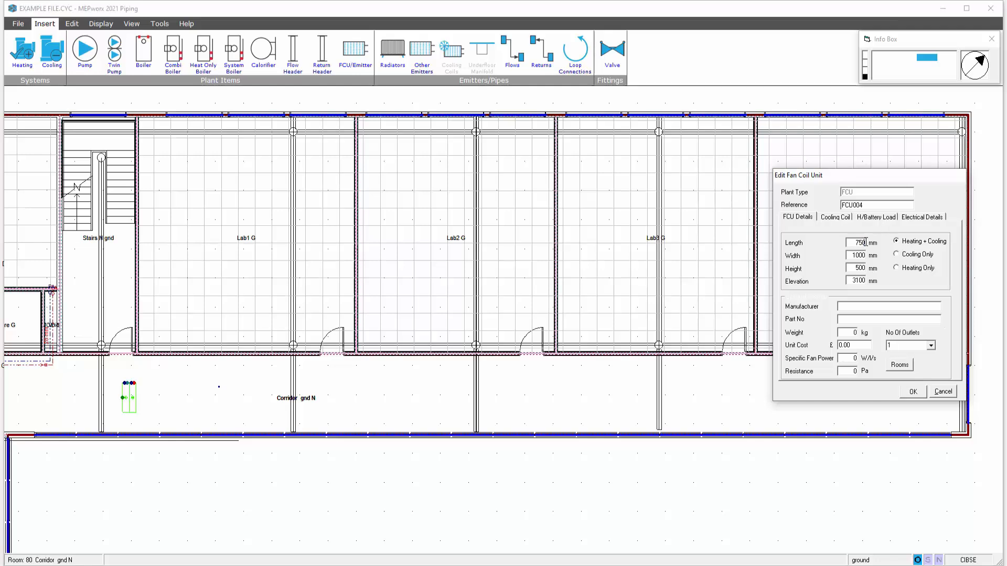
click(899, 366)
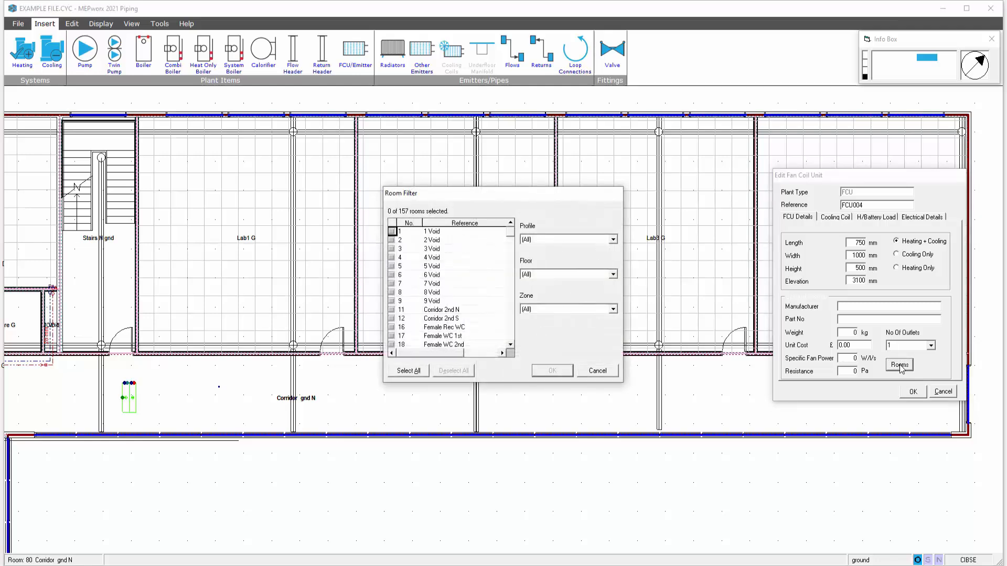
drag(562, 197, 555, 257)
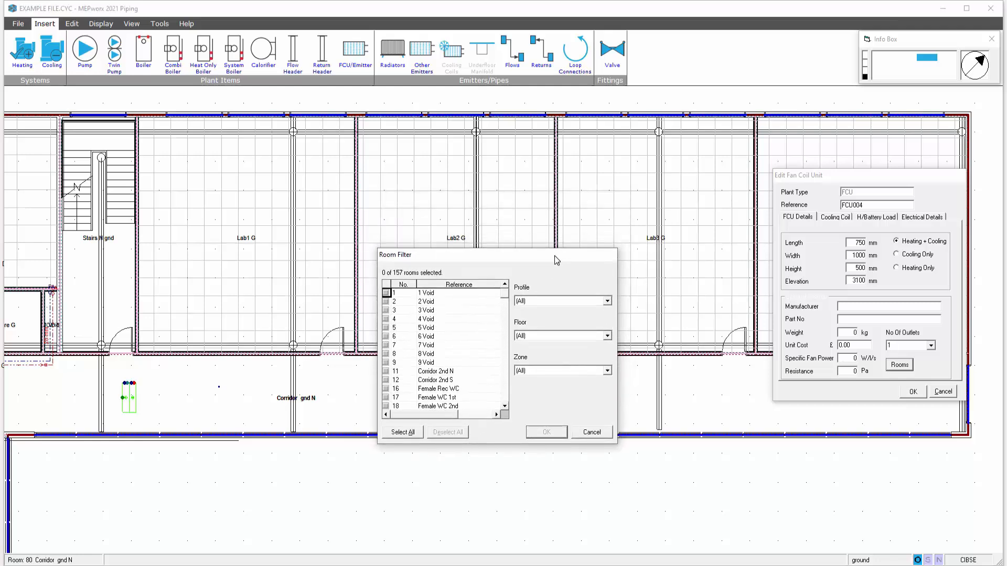
click(607, 336)
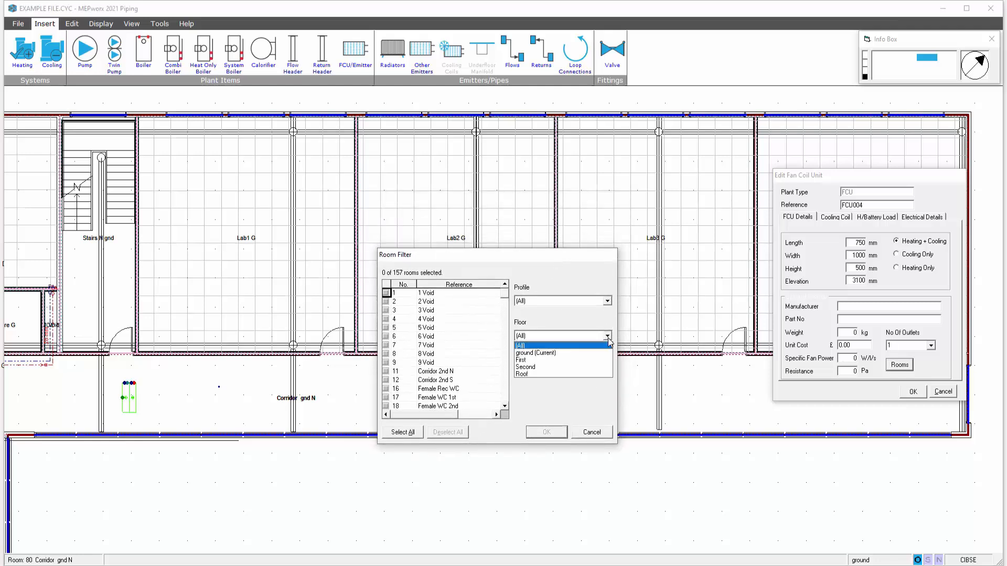
click(564, 353)
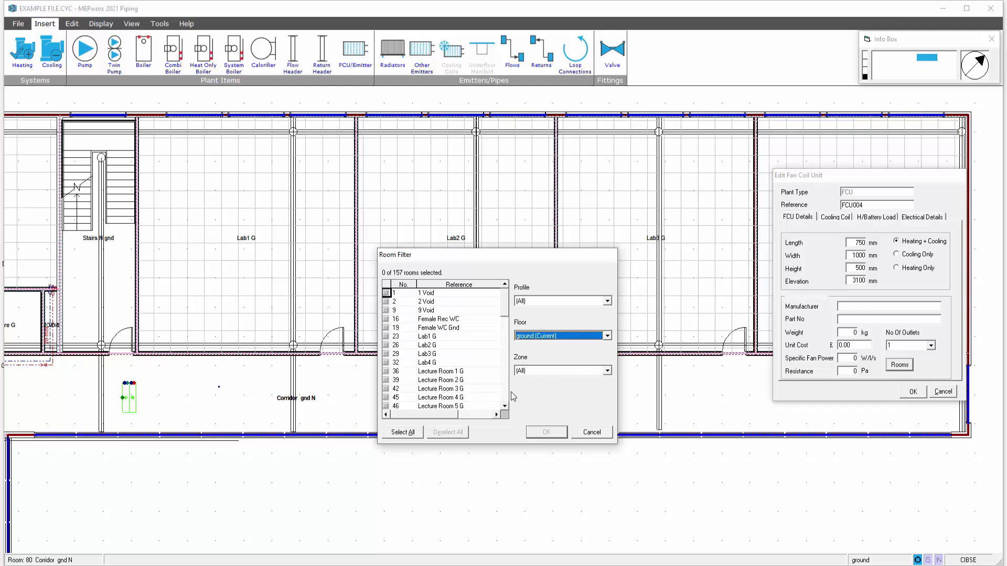
click(386, 336)
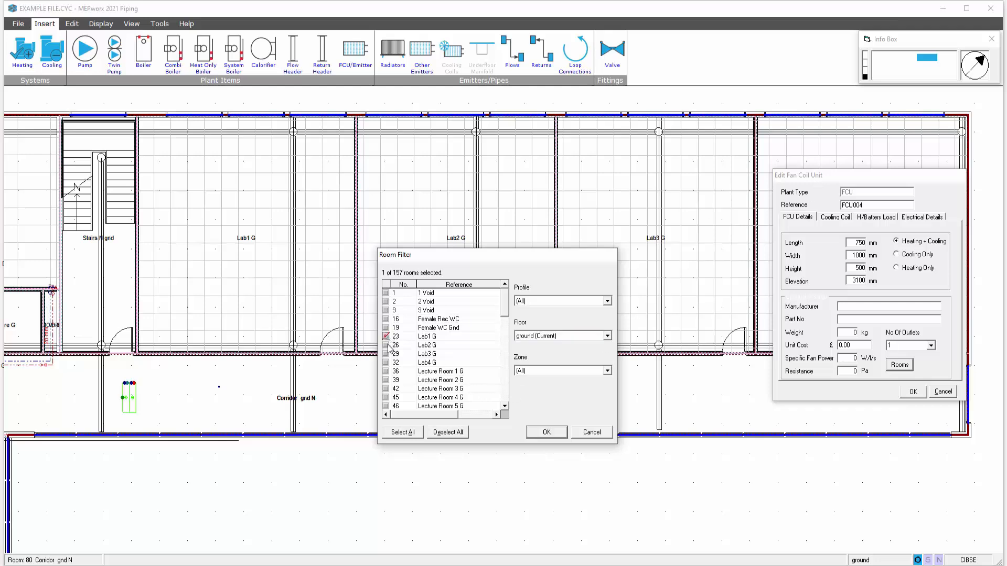
click(387, 345)
click(386, 353)
click(387, 363)
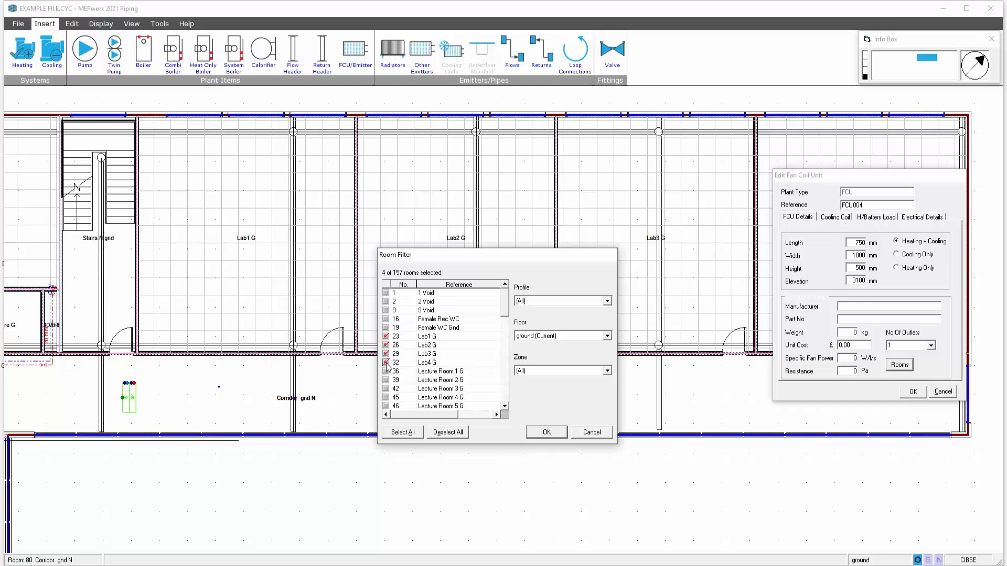
click(546, 432)
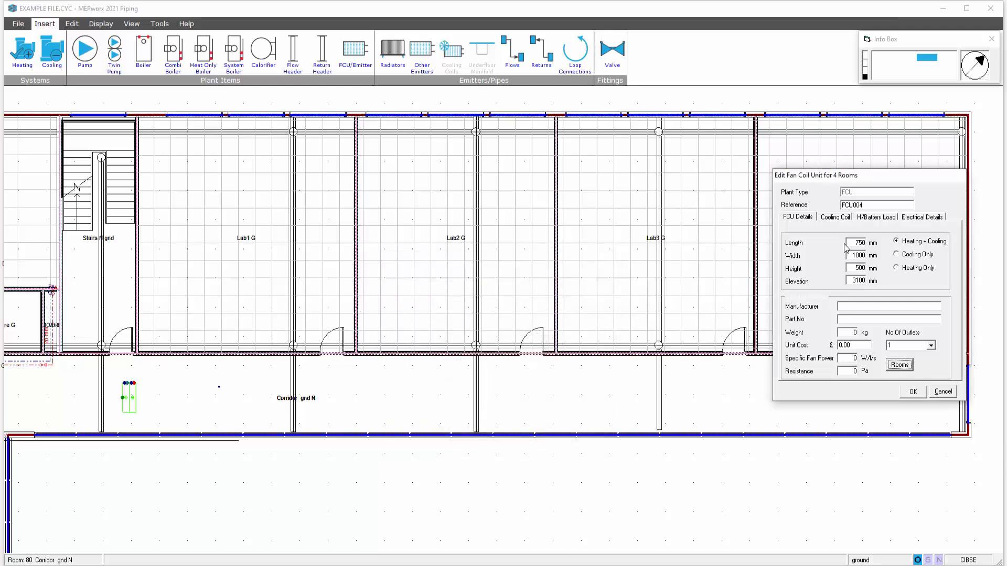
Set the fan coil unit's cooling coil load to 13 kW.
click(834, 217)
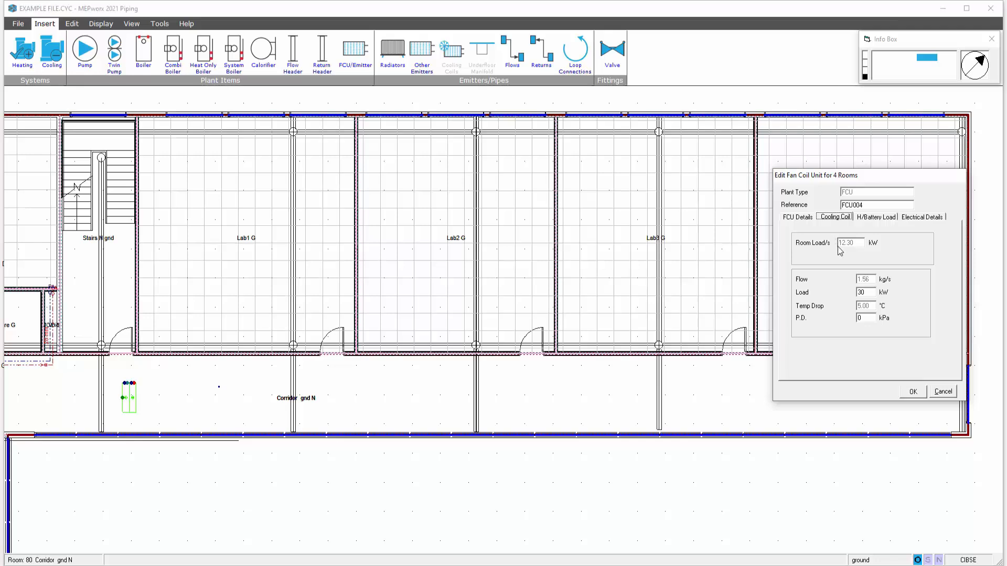
click(878, 220)
click(835, 217)
click(865, 293)
Set the fan coil unit's heater battery load to 12 kW and its pressure drop to 4 kPa.
click(878, 219)
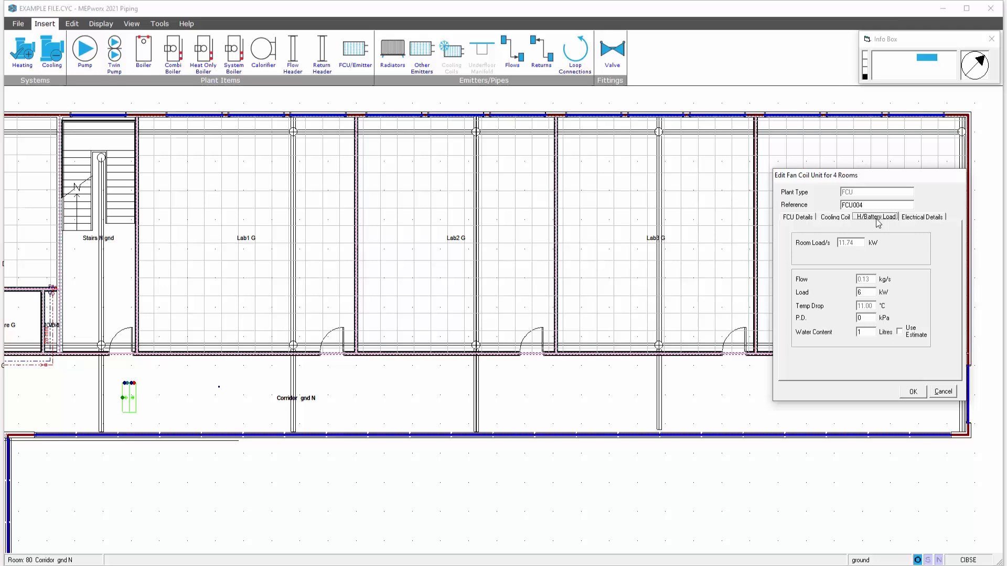
click(864, 292)
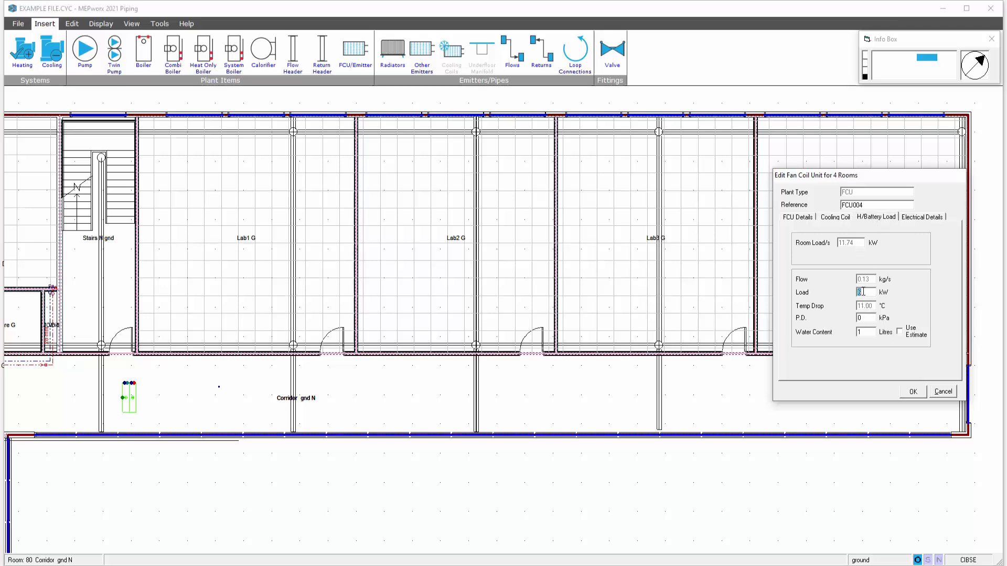
text(12)
drag(863, 318, 857, 317)
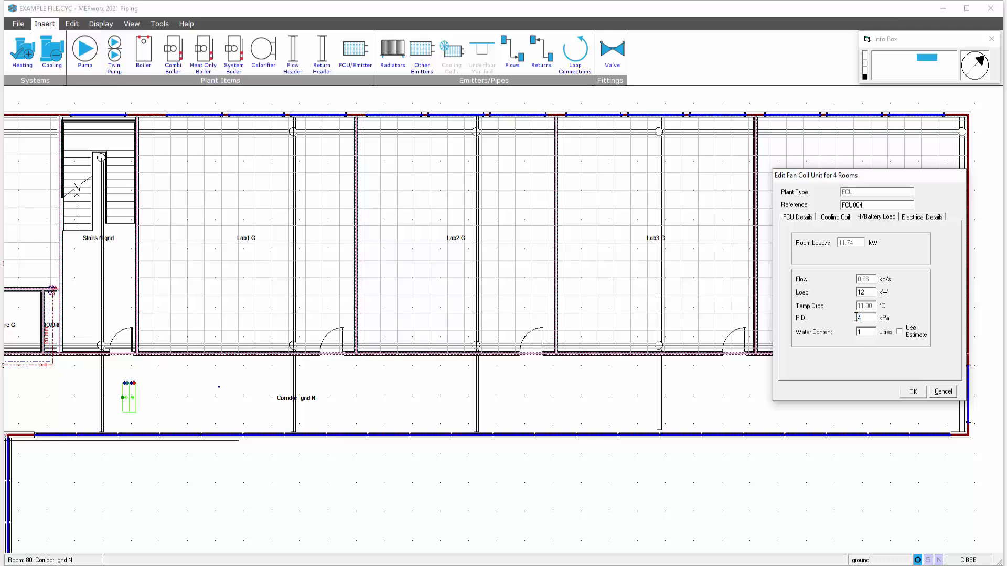
Set the cooling coil's pressure drop to 4 kPa, use the estimated water content for the heater battery, and accept the fan coil unit settings.
click(836, 217)
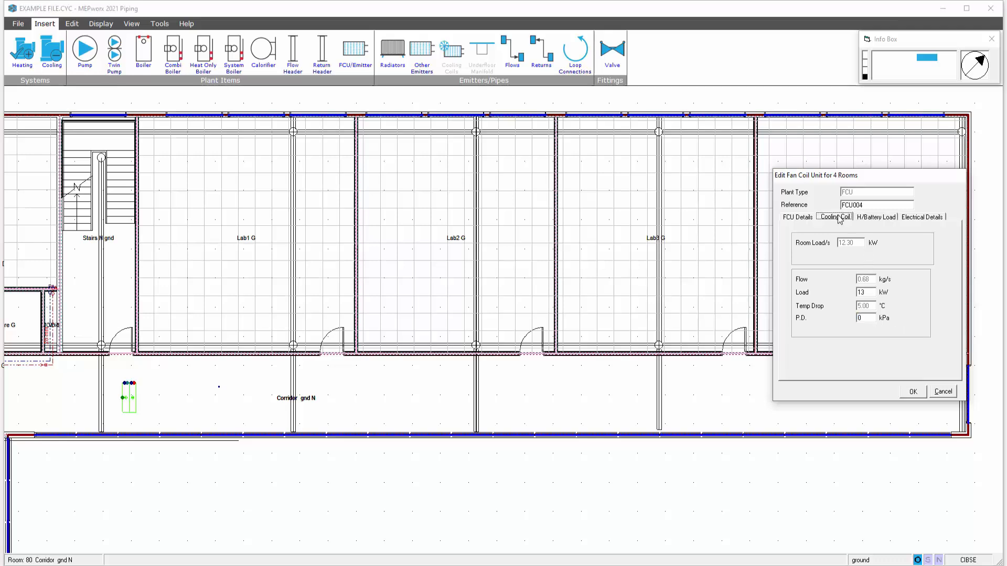
drag(865, 317, 854, 317)
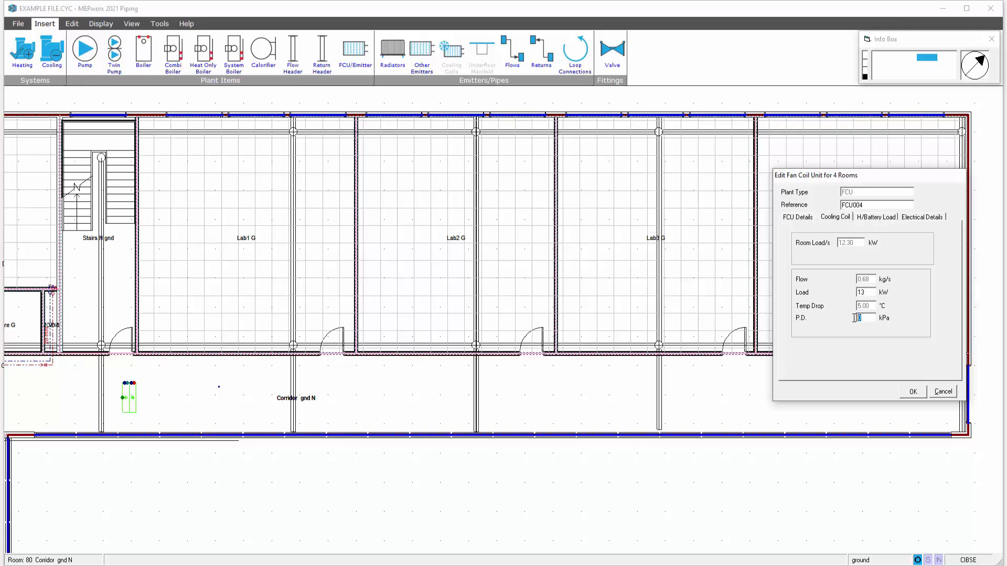
click(881, 218)
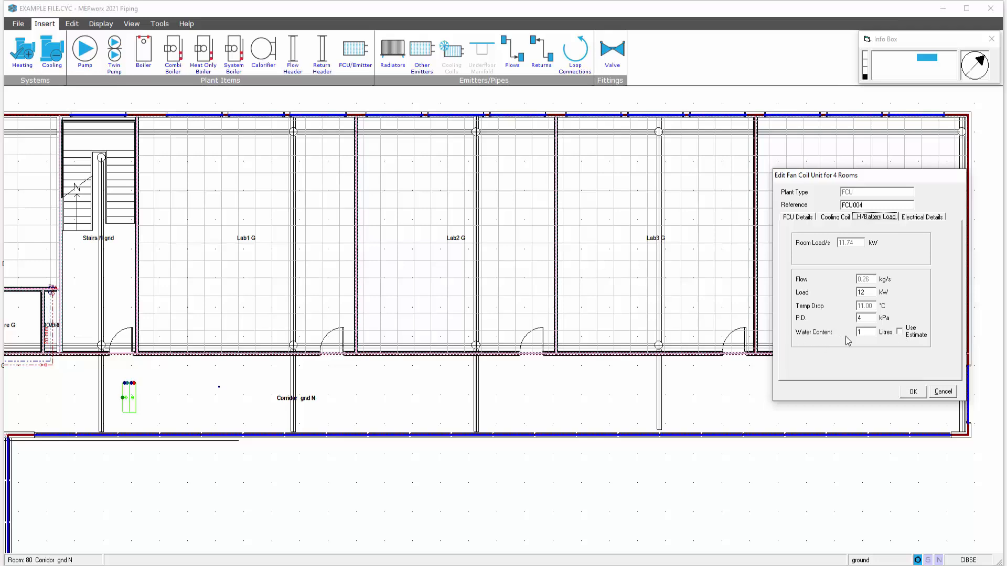
click(901, 334)
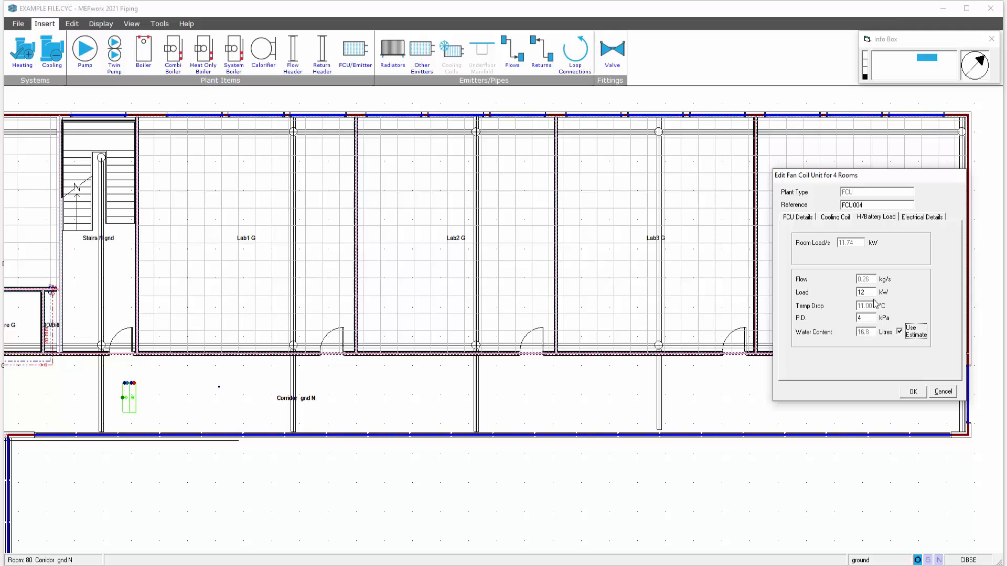
click(909, 219)
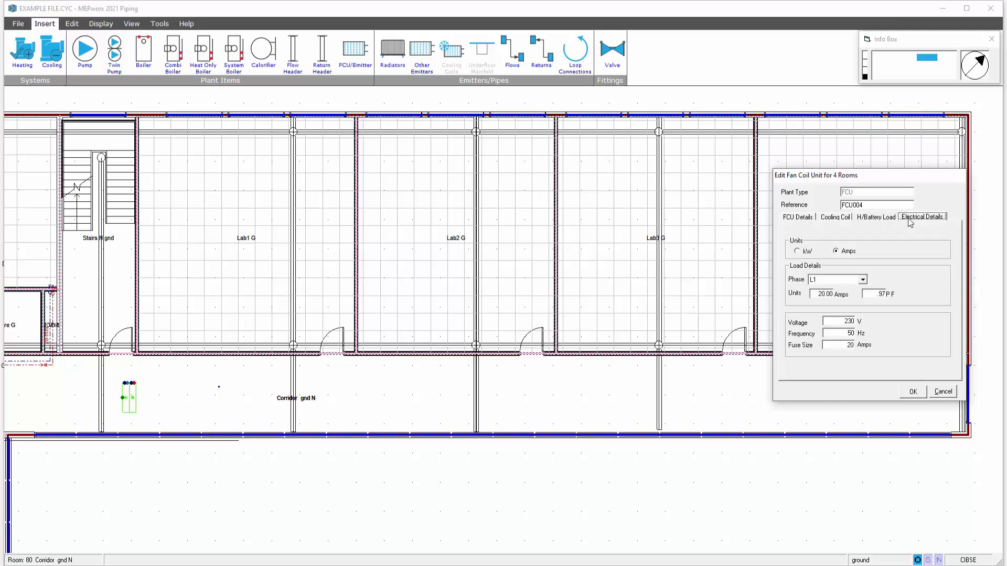
click(911, 392)
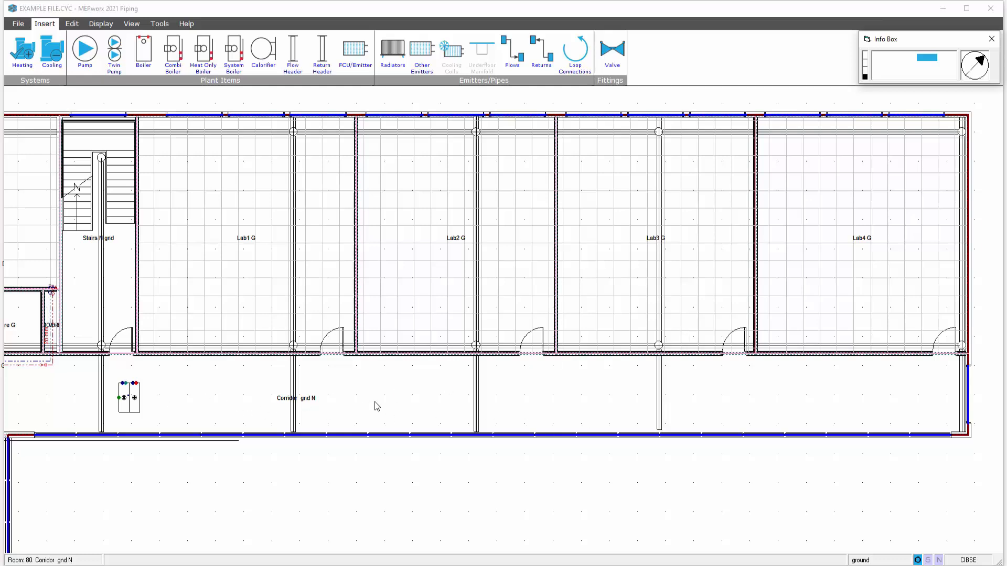
Add the ground-floor room 80 Corridor gnd N to the rooms served by the fan coil unit and check the cooling coil's room load.
click(128, 401)
double_click(127, 401)
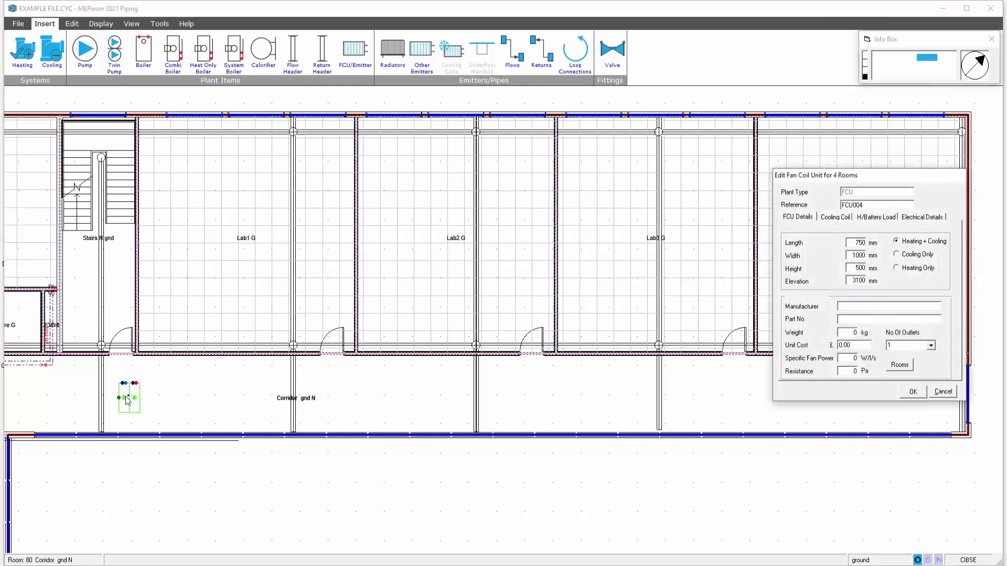
click(898, 366)
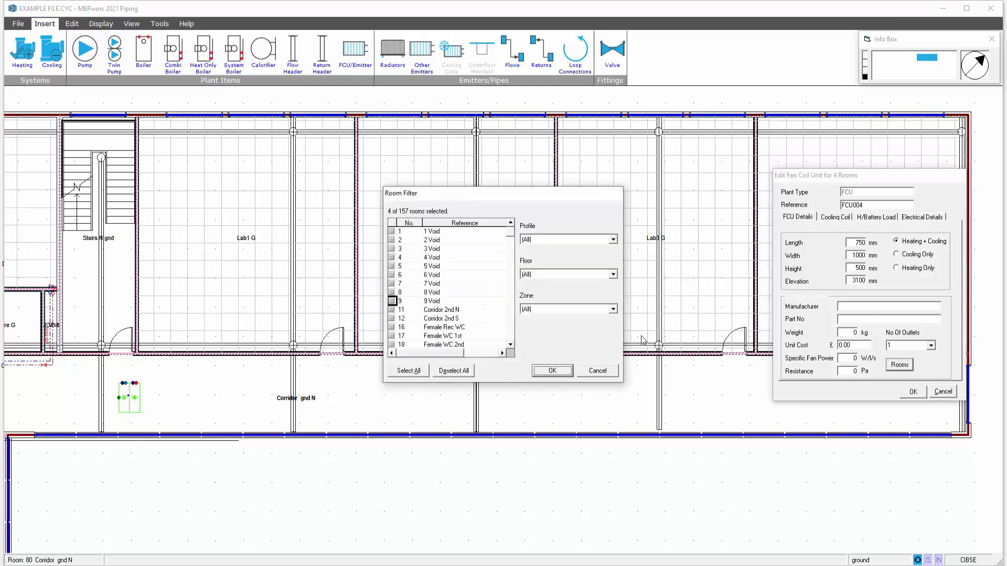
click(613, 275)
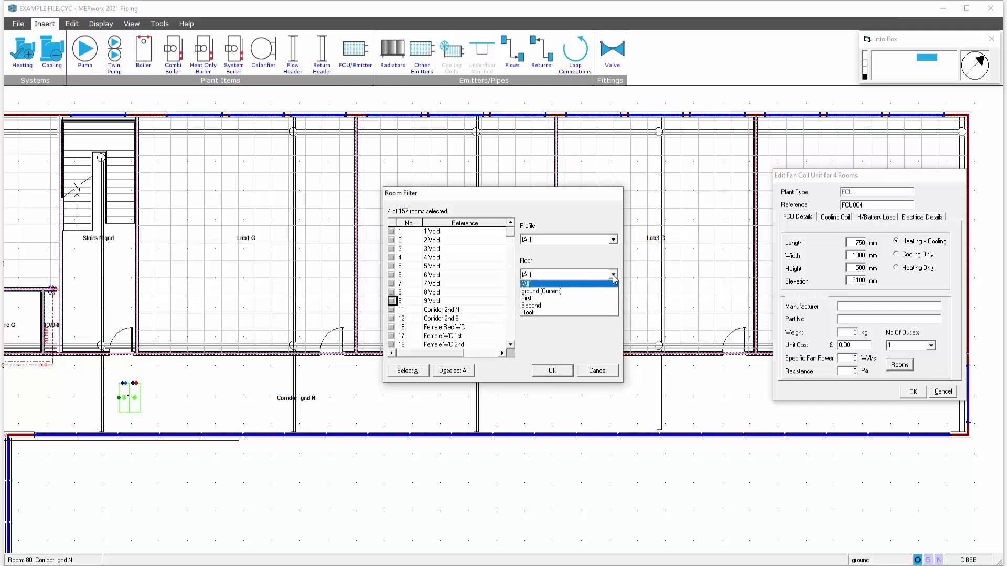
click(554, 292)
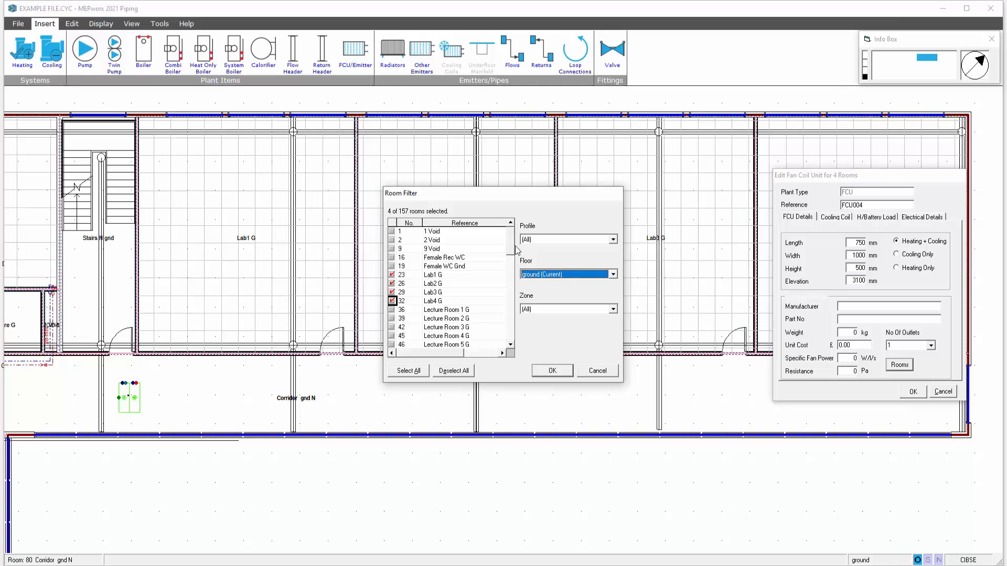
drag(511, 243, 507, 279)
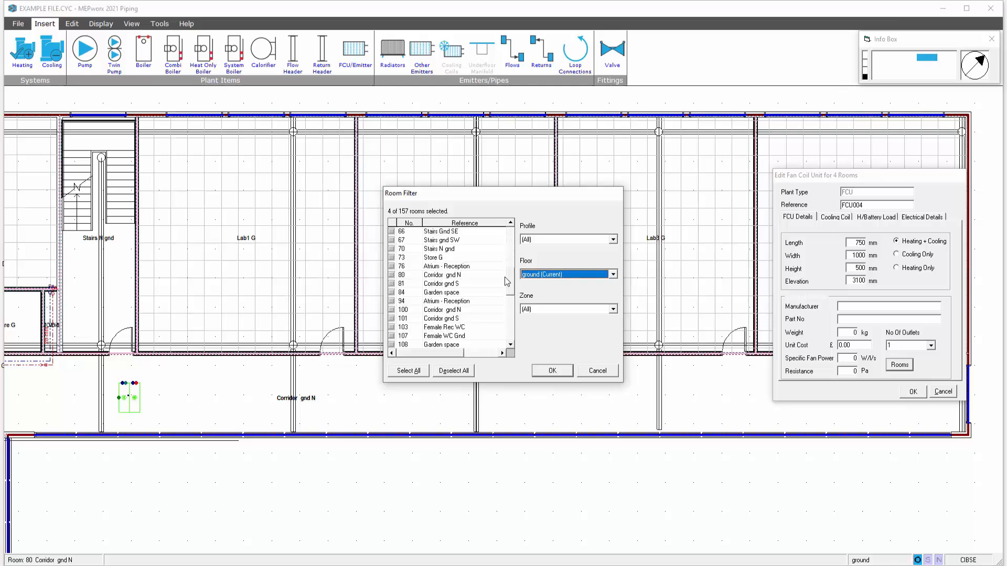
click(392, 276)
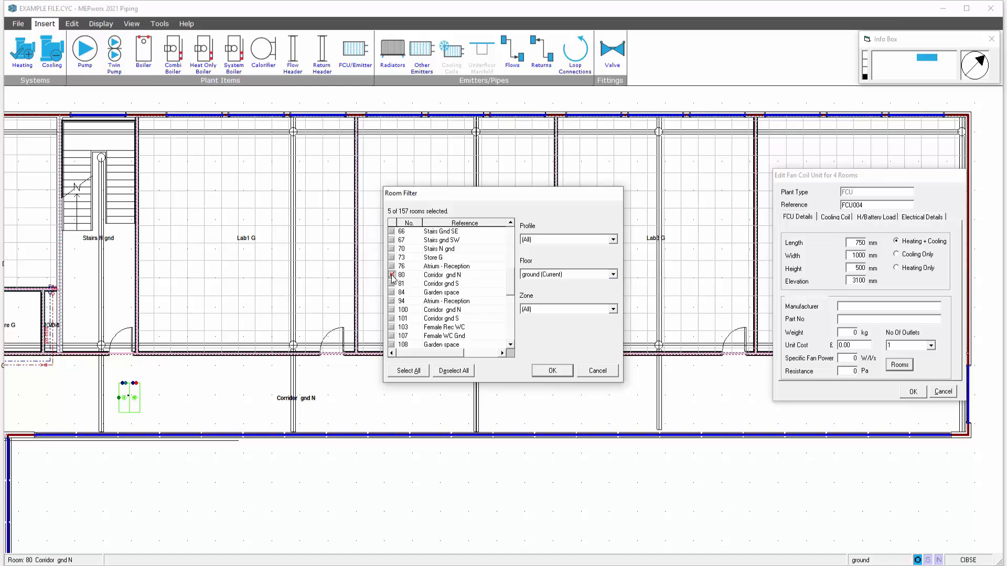
click(552, 373)
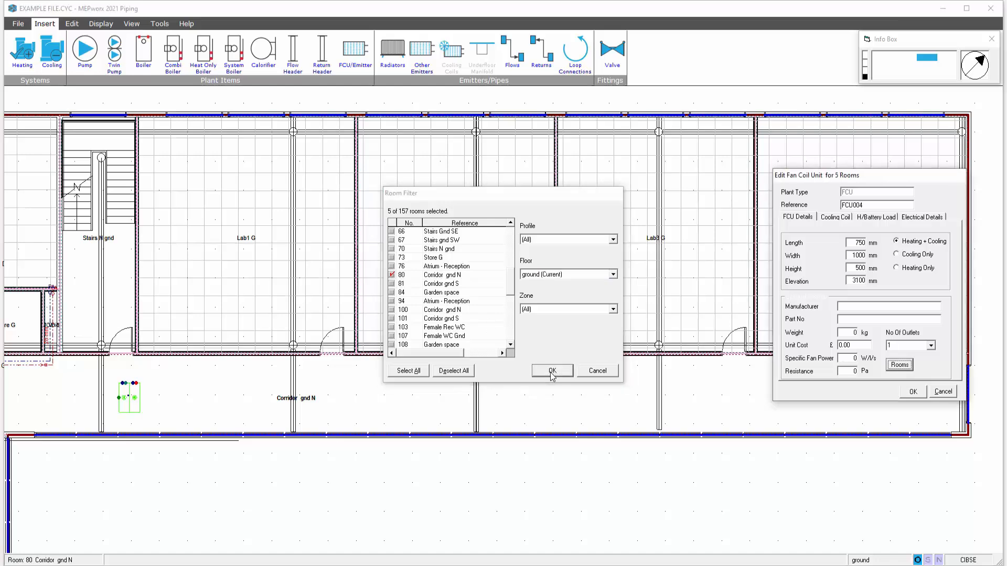
click(844, 217)
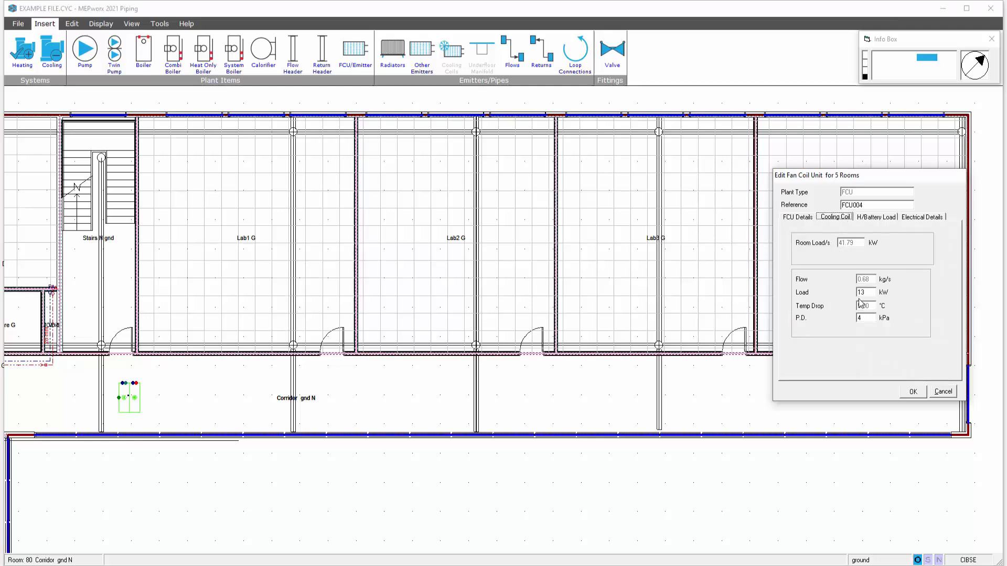
Remove Corridor gnd N from the fan coil unit's served rooms and accept the unit's settings.
click(790, 220)
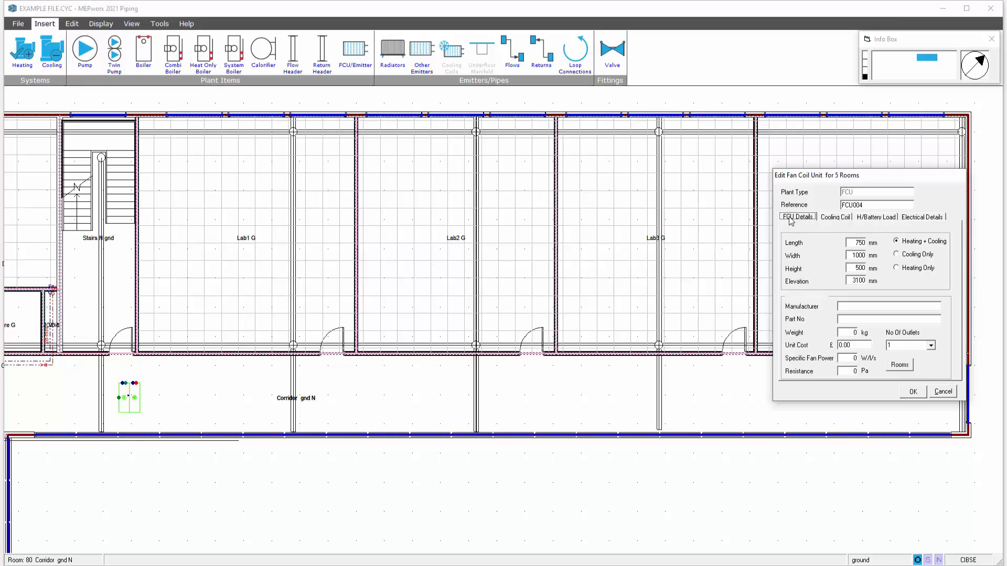
click(903, 367)
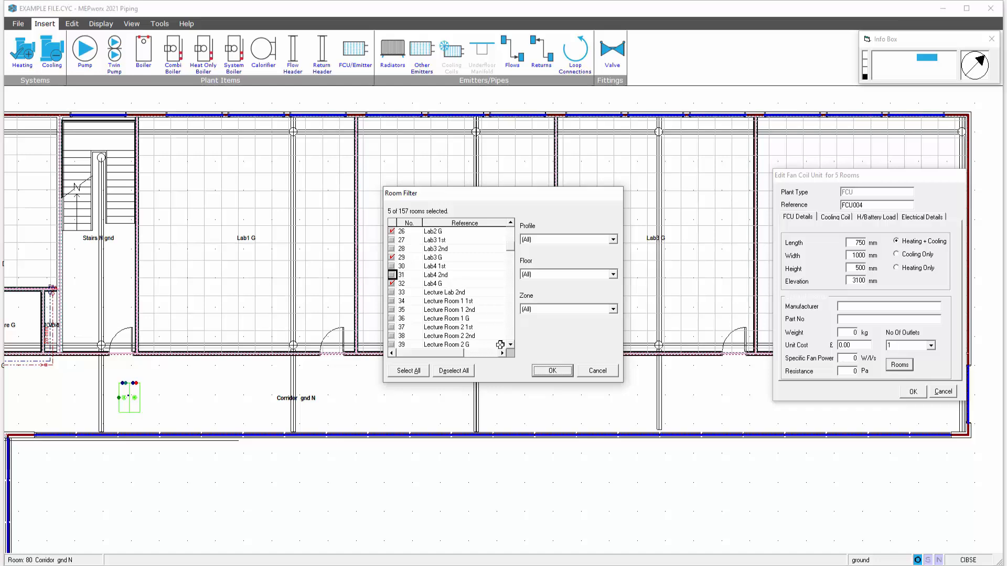
click(612, 275)
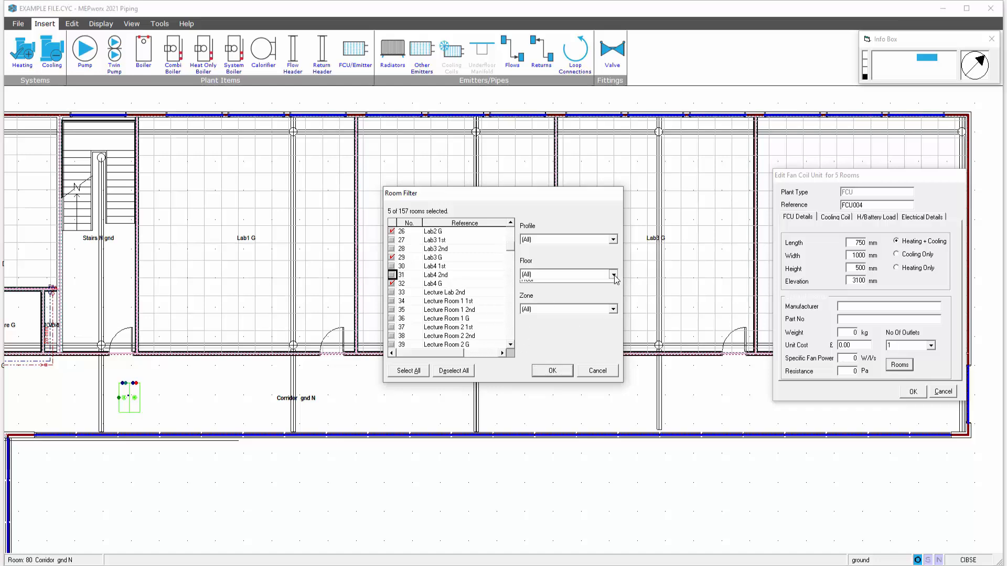
click(554, 292)
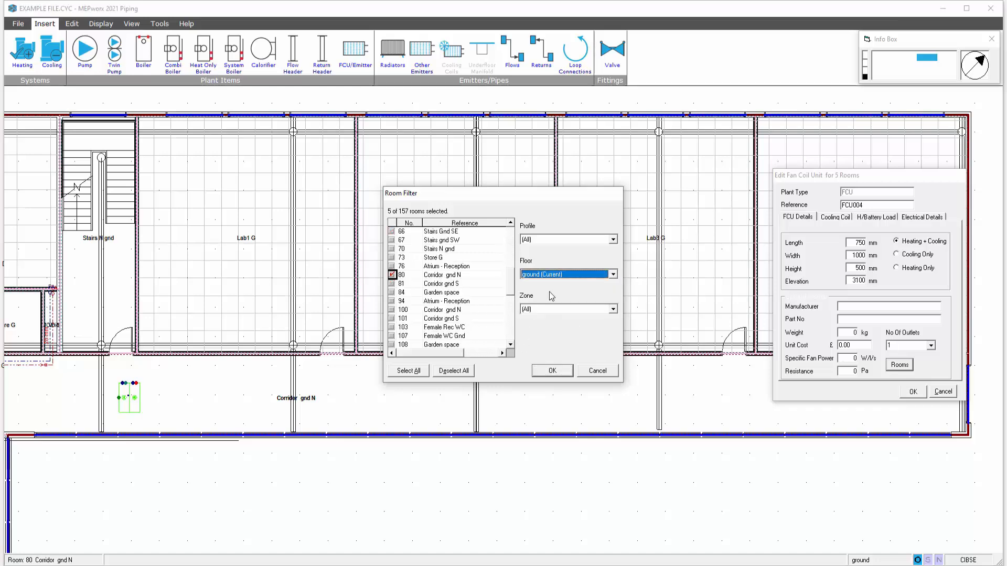
click(391, 275)
click(552, 371)
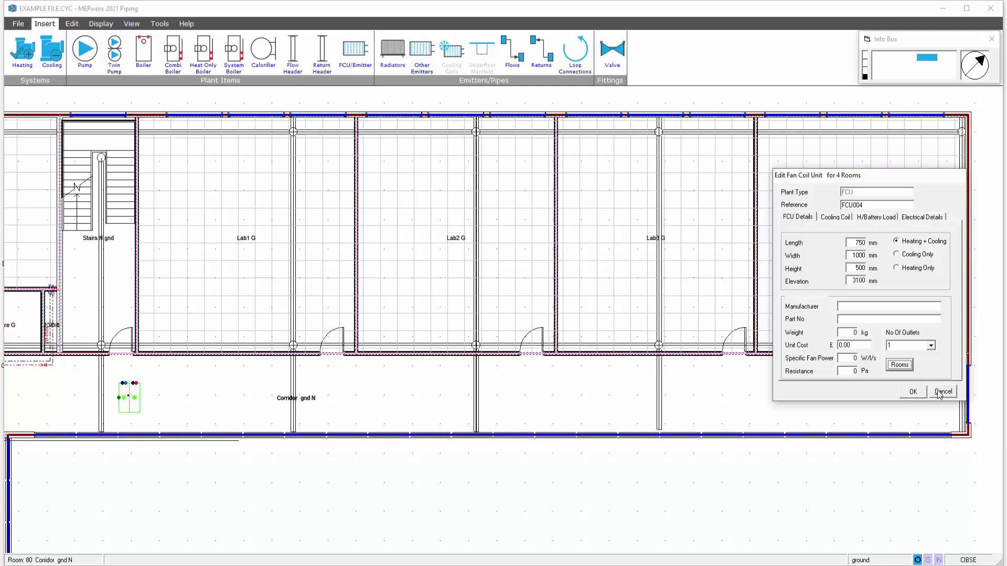
click(913, 392)
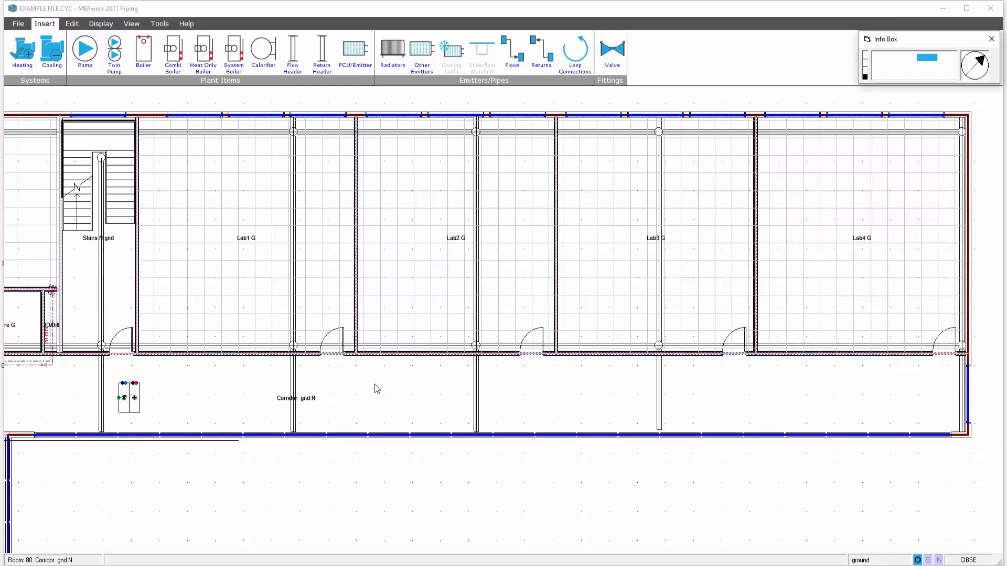
Review the pipe display options and the fan coil unit's details, leaving both without changes.
click(99, 25)
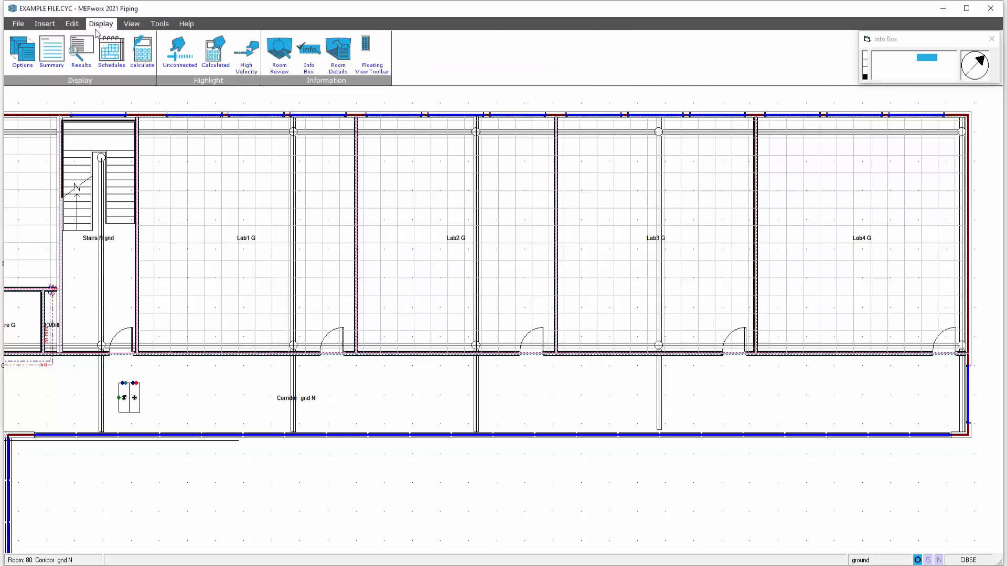
click(22, 51)
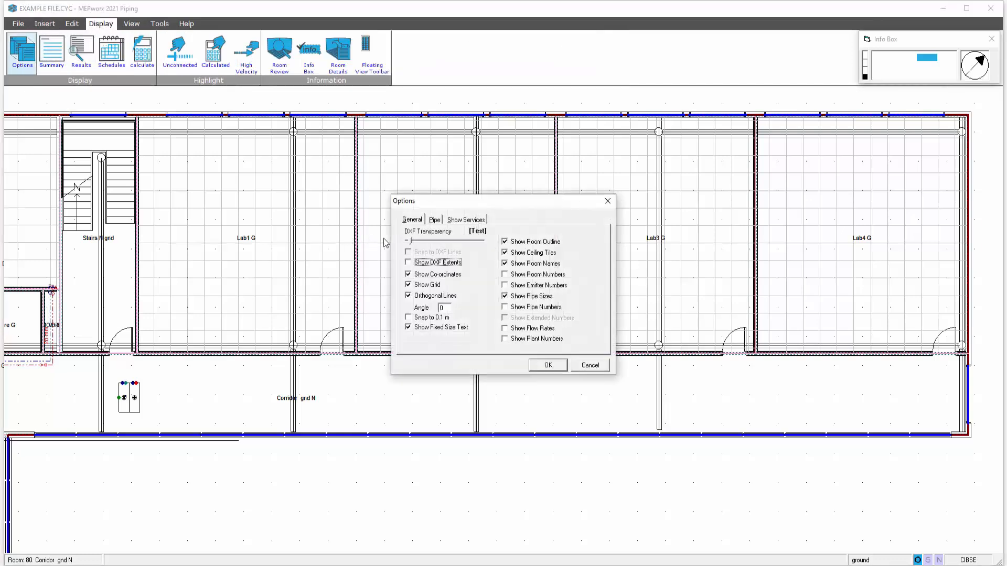
click(466, 220)
click(431, 222)
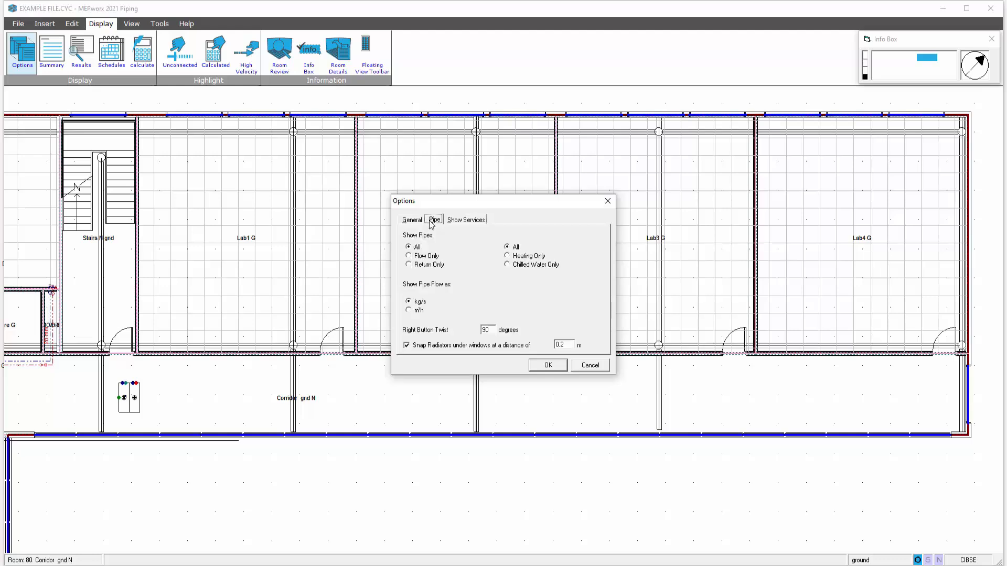
click(588, 367)
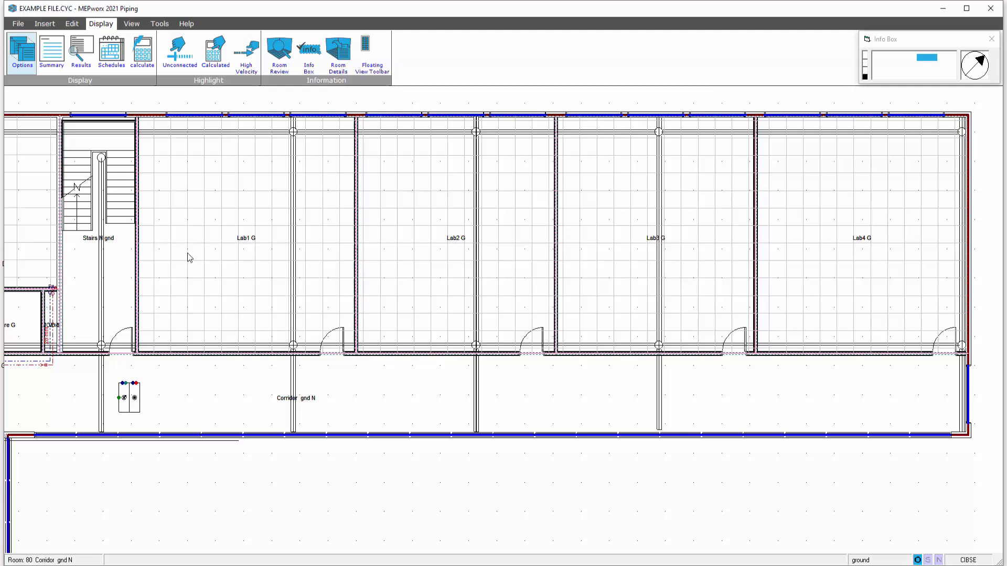
double_click(133, 402)
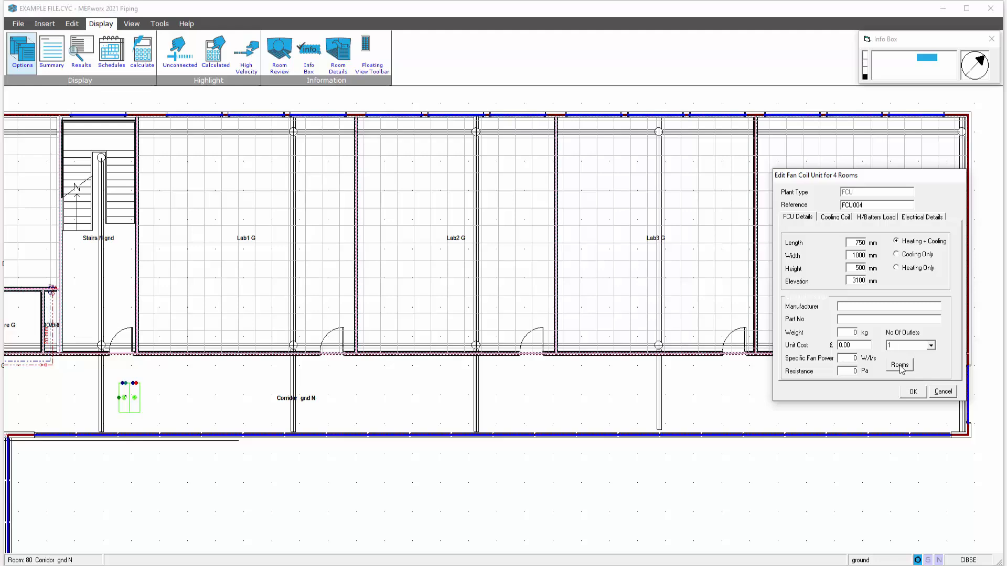
click(942, 393)
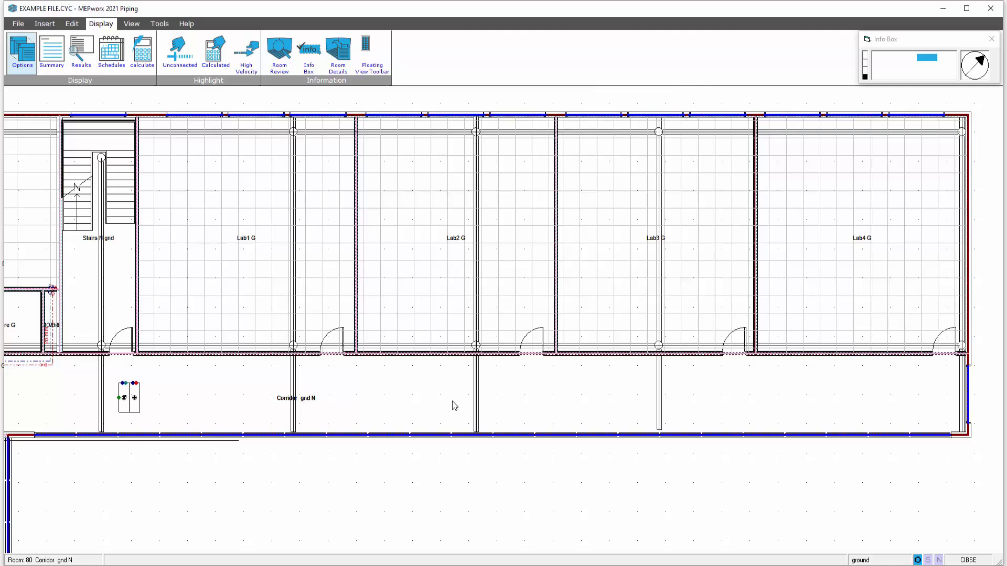
Inspect the fan coil unit's pipe connections up close and make Cooling the active piping system.
middle_drag(453, 401, 600, 403)
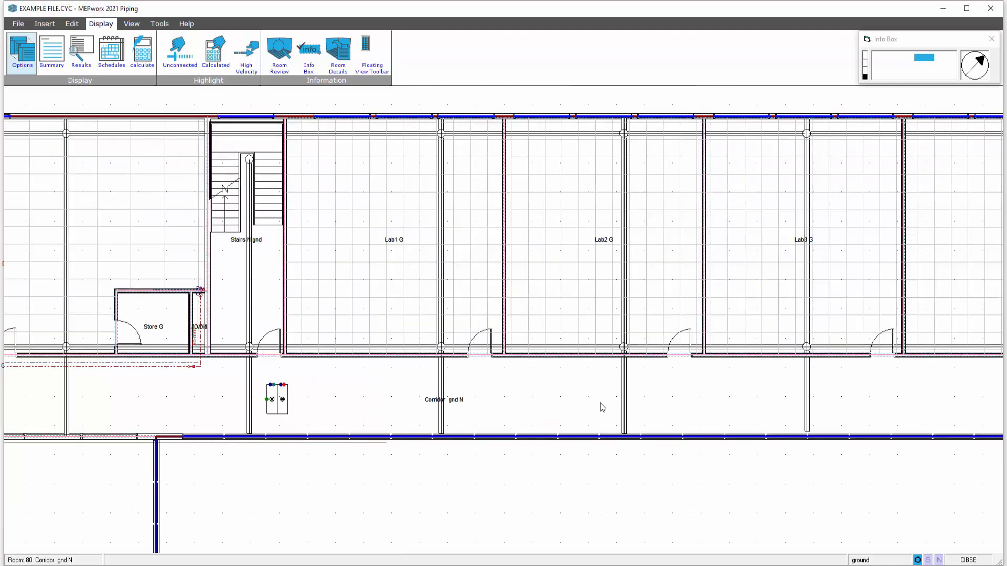
middle_drag(397, 403, 507, 384)
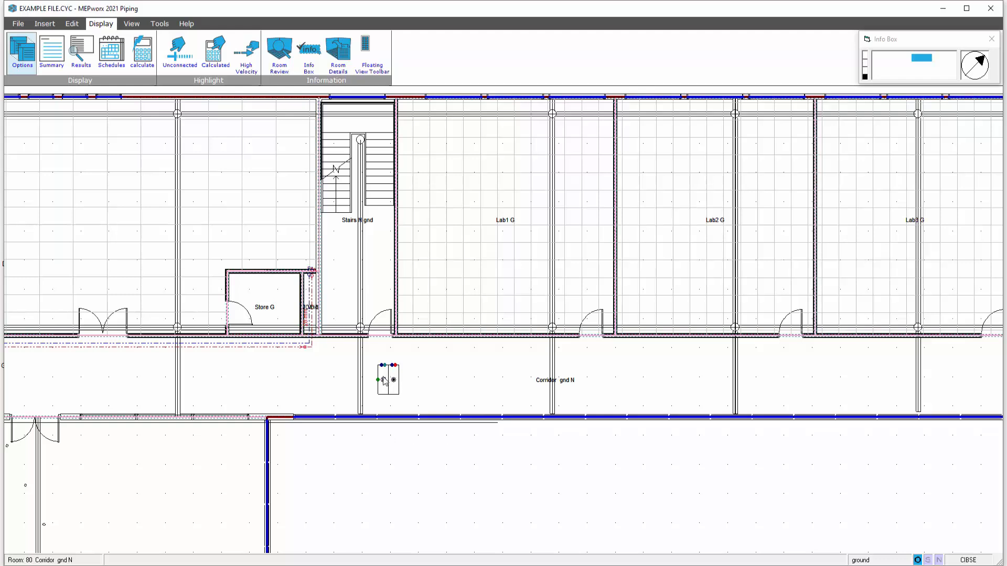
scroll(389, 375, up, 3)
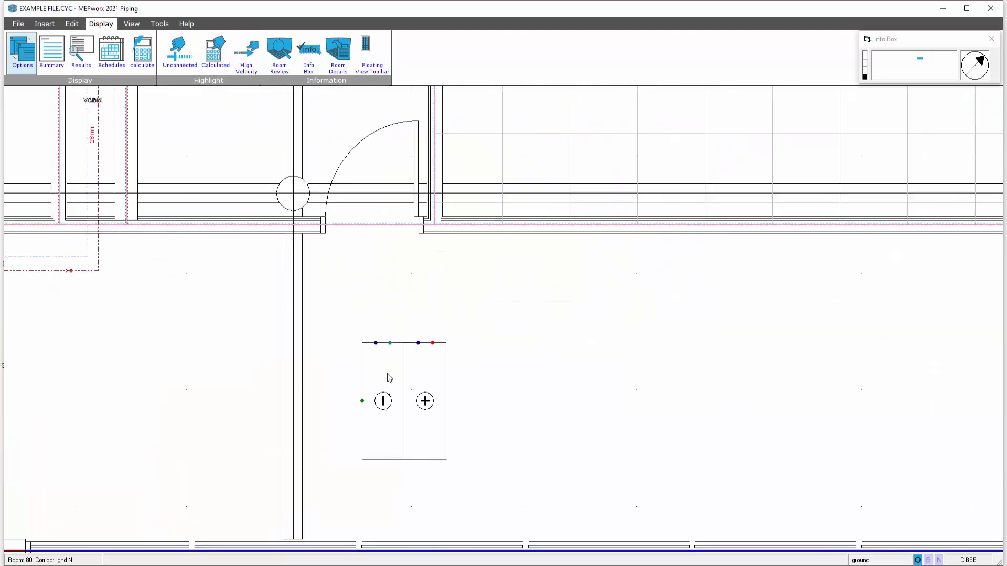
click(45, 24)
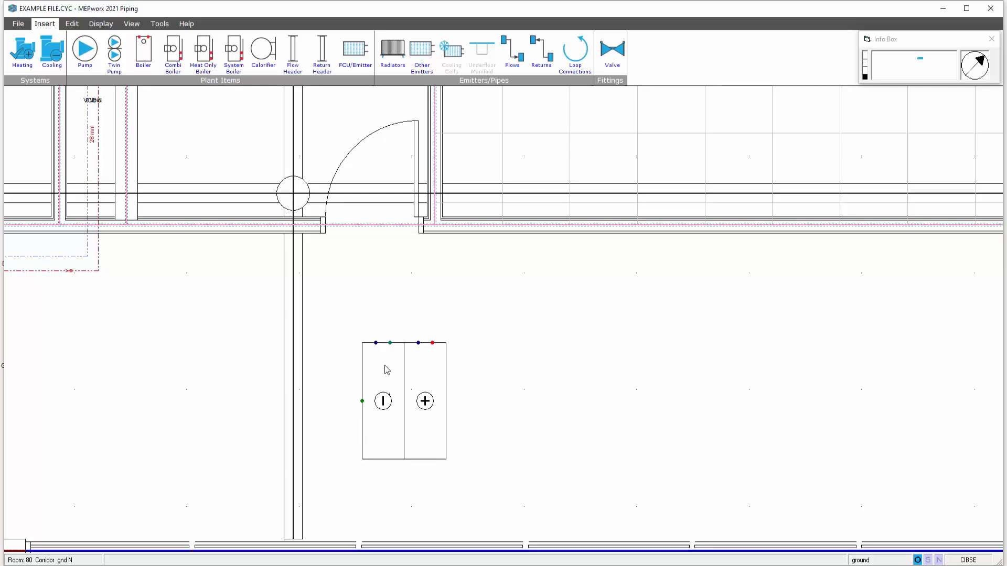
click(51, 51)
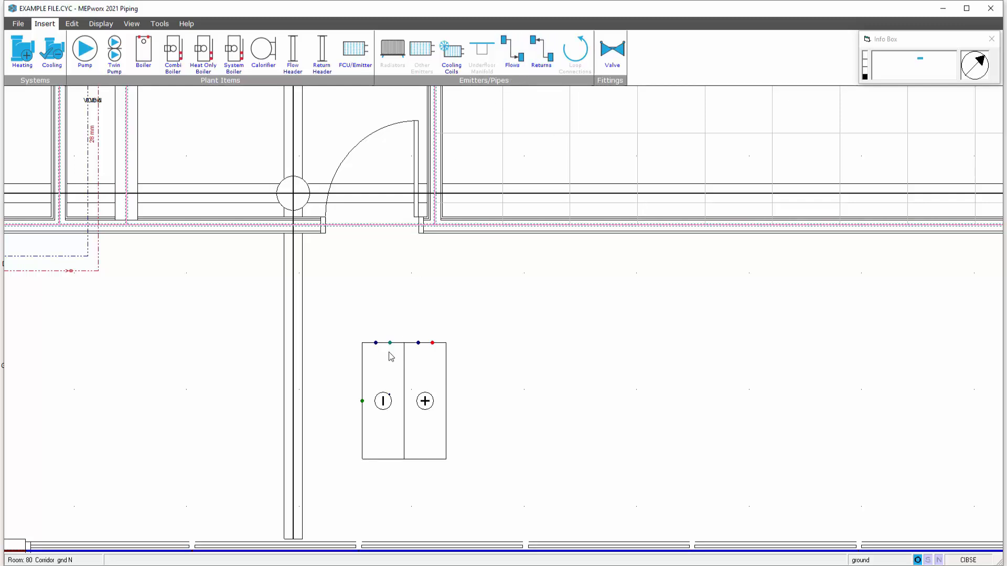
scroll(548, 415, down, 3)
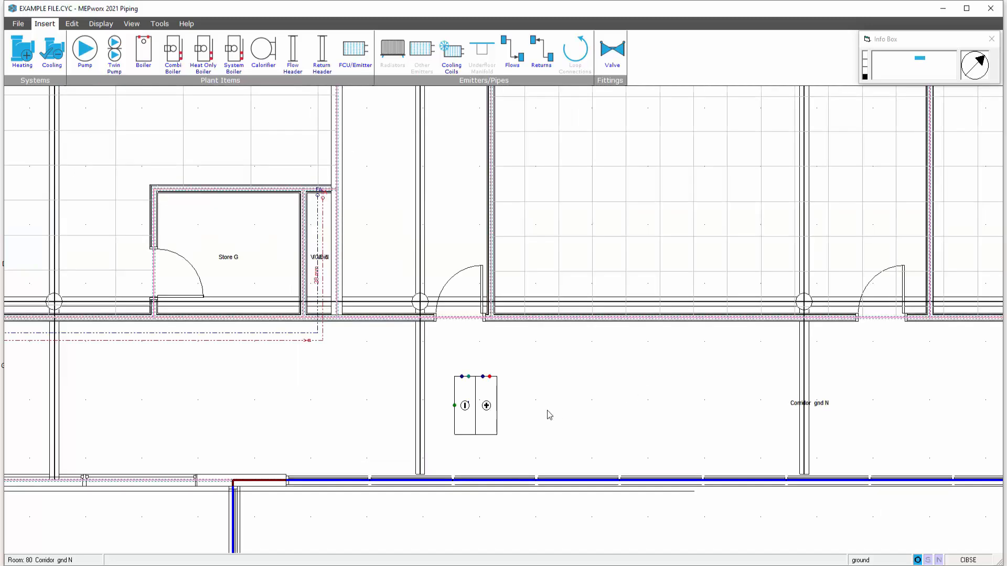